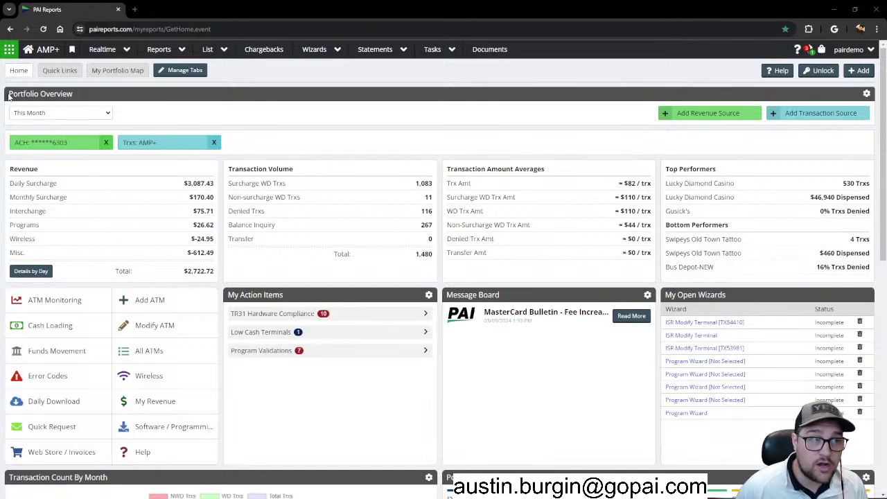
- Unlock the dashboard layout and remove the Portfolio Overview widget
mouse_move(8, 97)
left_mouse_down()
mouse_move(98, 105)
mouse_move(6, 95)
left_mouse_up()
left_click(129, 99)
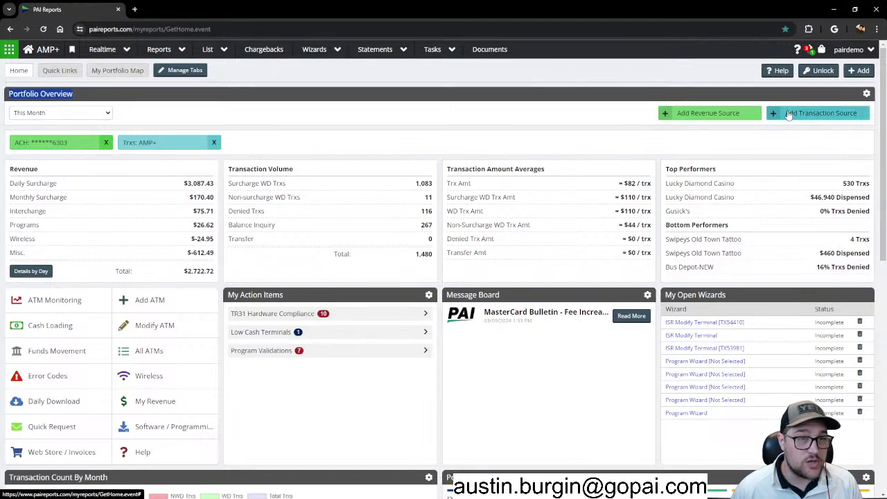
left_click(823, 72)
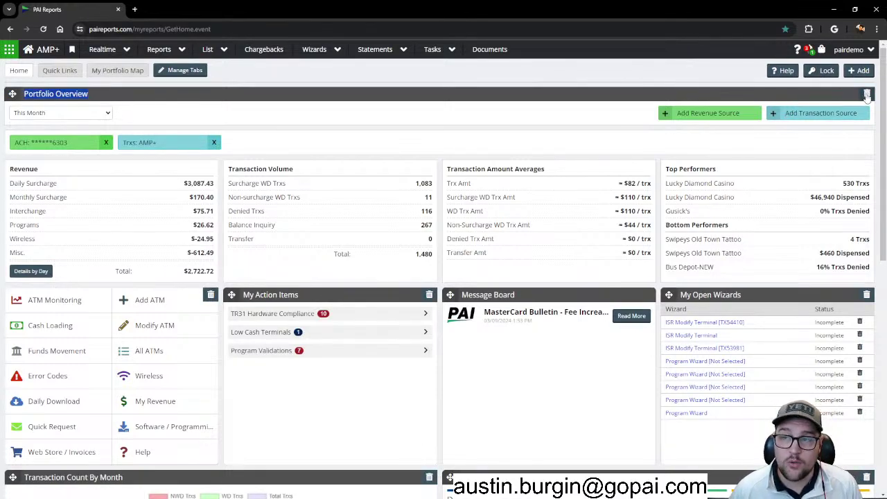
left_click(867, 94)
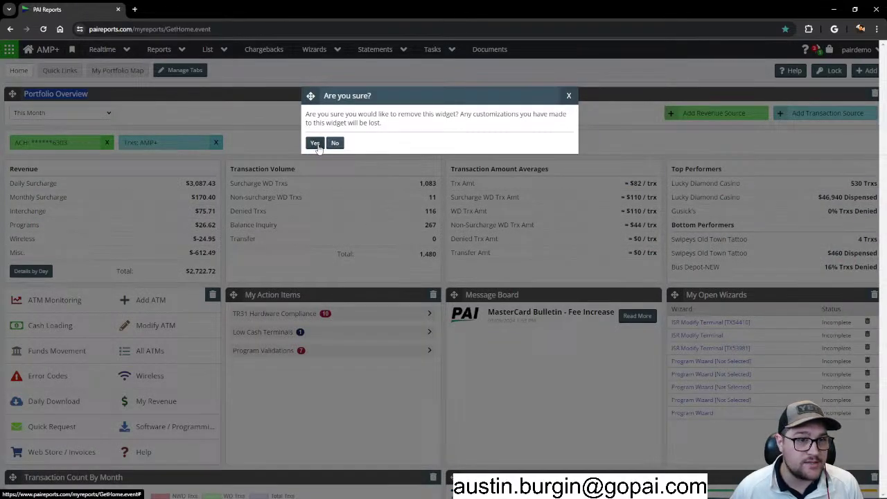
left_click(316, 144)
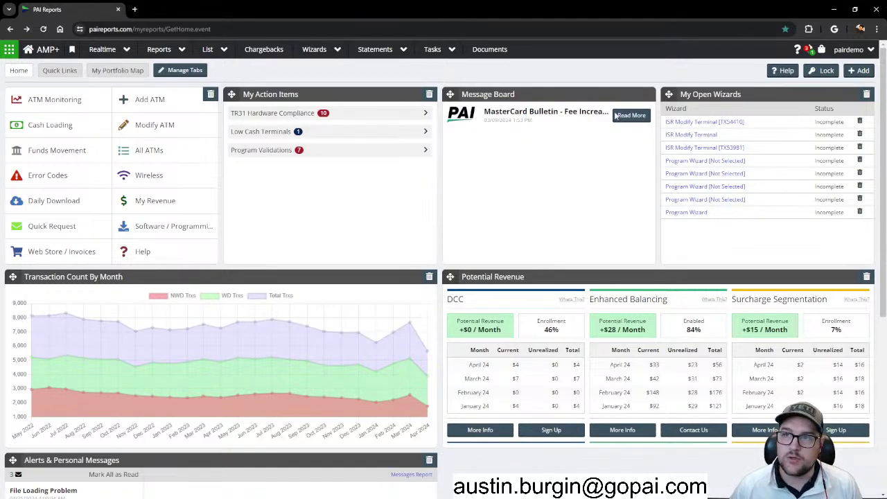
- Search the available widgets for "port" and add the Portfolio Overview widget to the Home dashboard
left_click(859, 71)
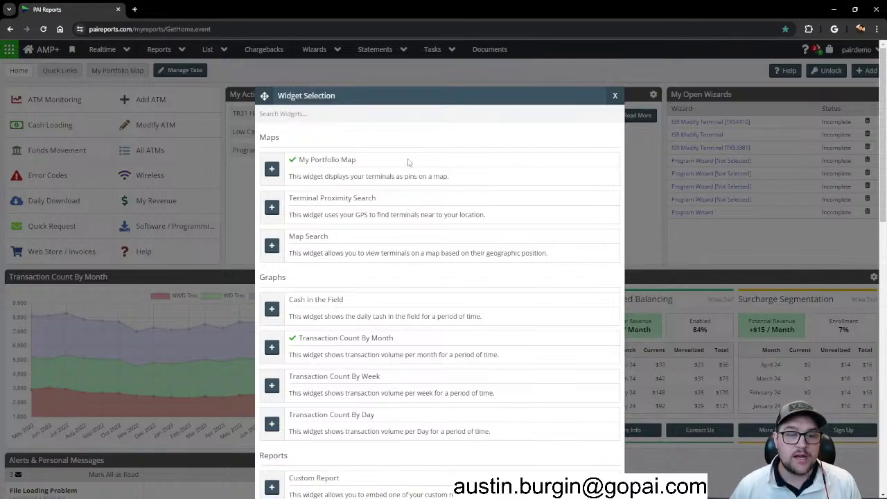
scroll(407, 163, "down", 4)
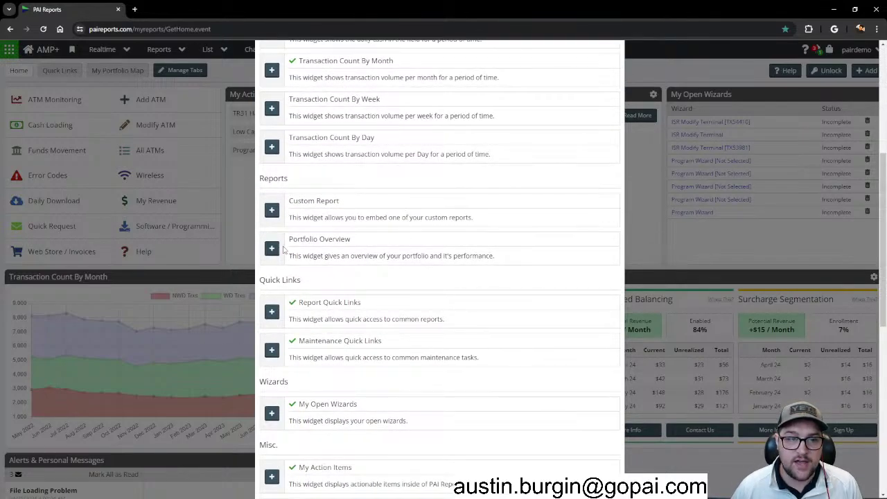
left_click_drag(289, 236, 350, 239)
scroll(364, 251, "up", 4)
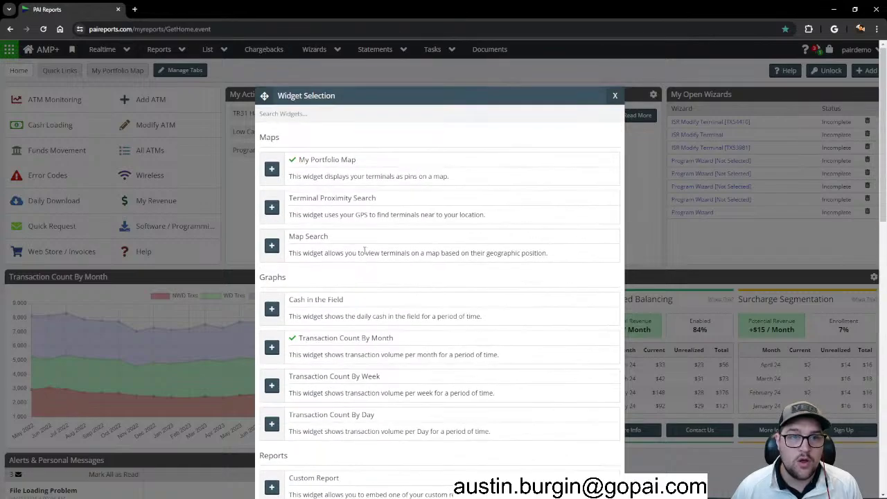
left_click(324, 113)
type("port")
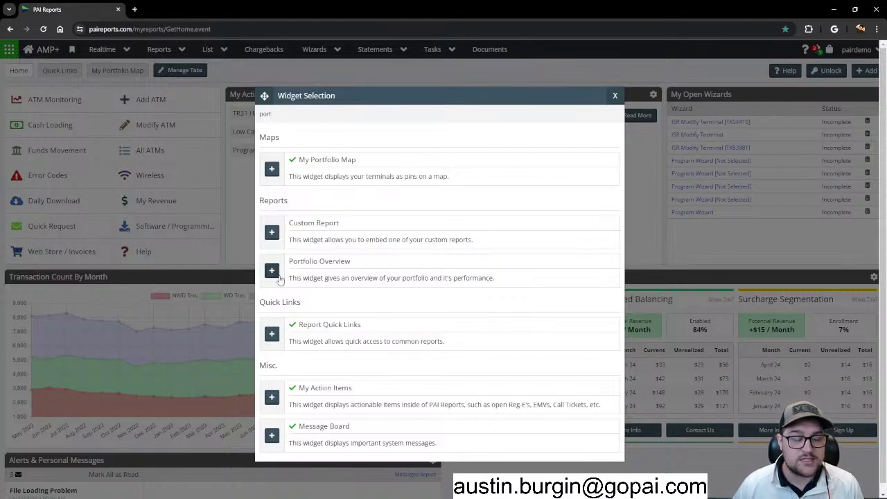
left_click(271, 270)
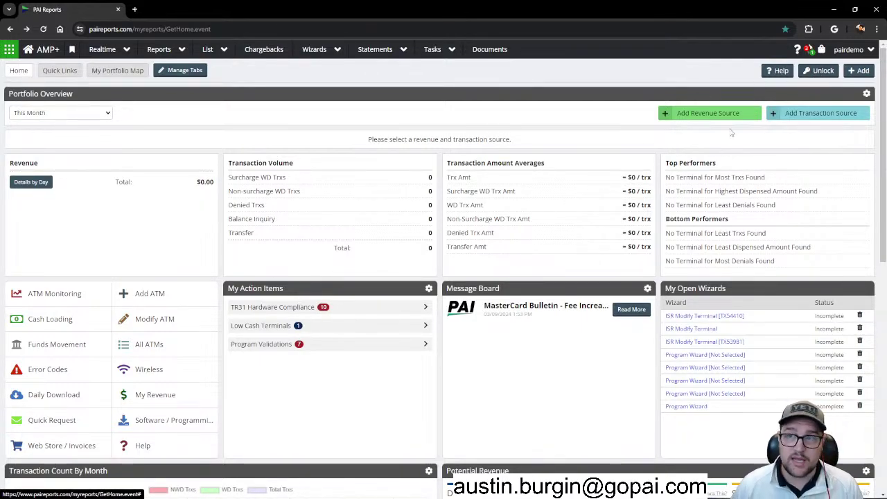
- Move the Portfolio Overview widget below the first row of widgets and back to the top, unlocking the layout only for the move
left_click(818, 70)
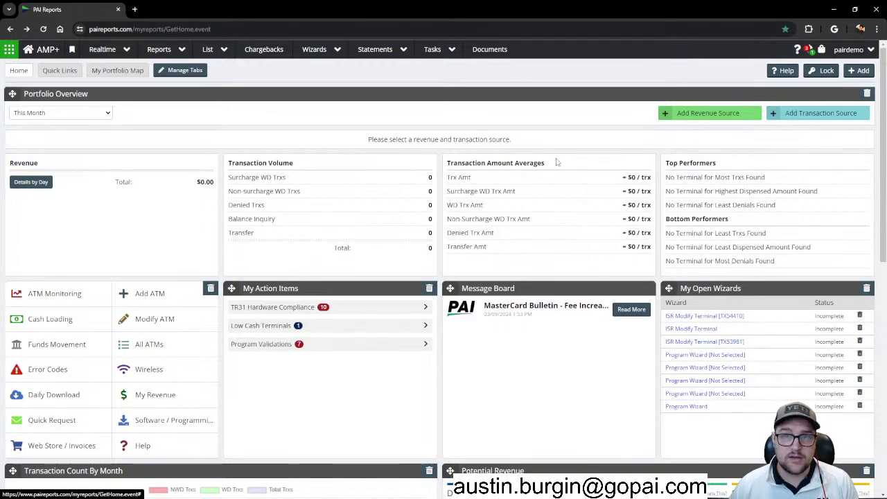
left_click_drag(13, 94, 54, 219)
scroll(92, 224, "up", 2)
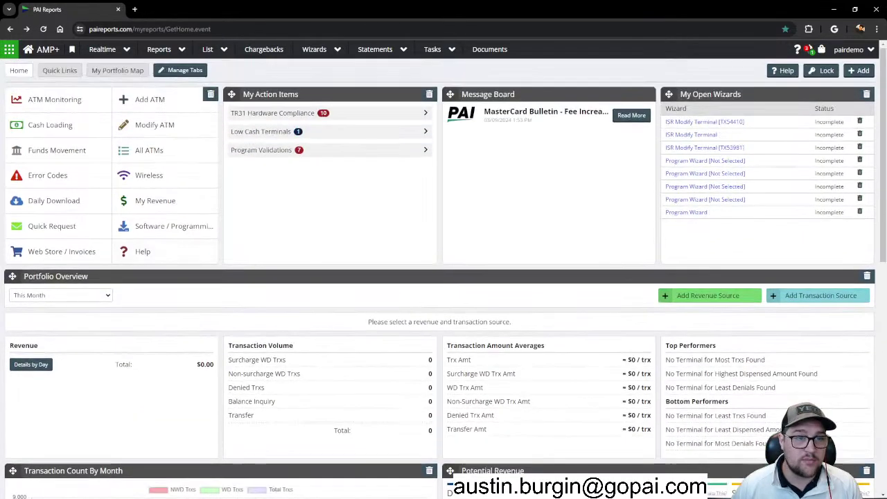
left_click_drag(12, 277, 21, 90)
left_click(820, 70)
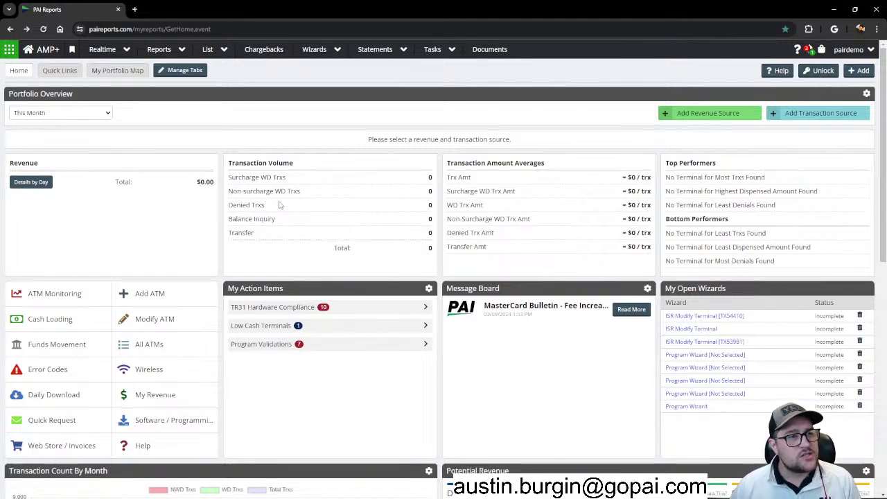
left_click_drag(179, 184, 227, 195)
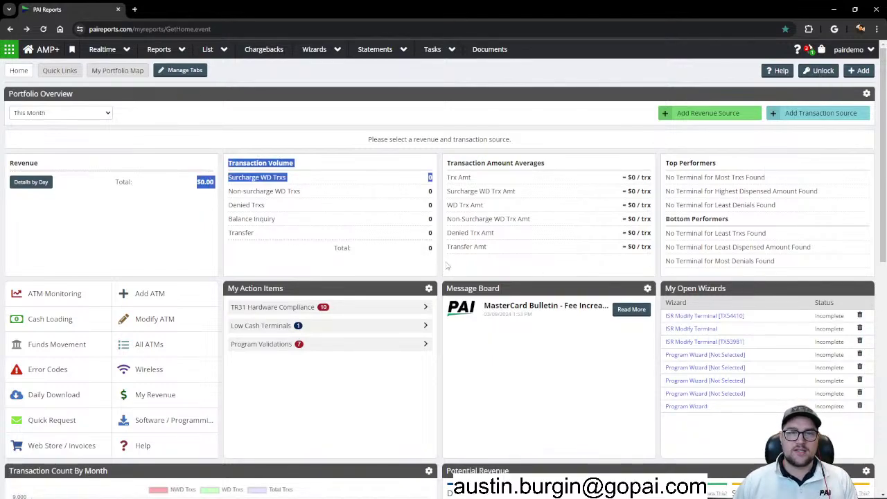
left_click(250, 232)
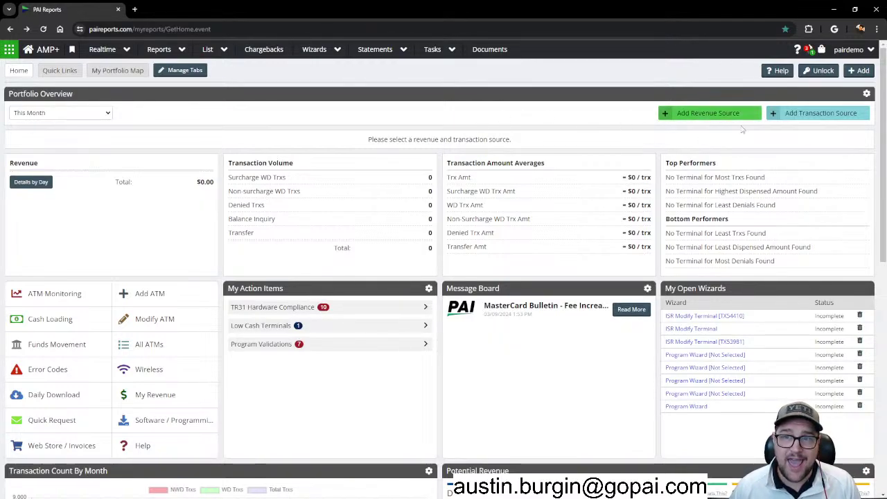
- Add a bank account as the Portfolio Overview's revenue source, finding it by the last four digits of its account number
left_click(700, 118)
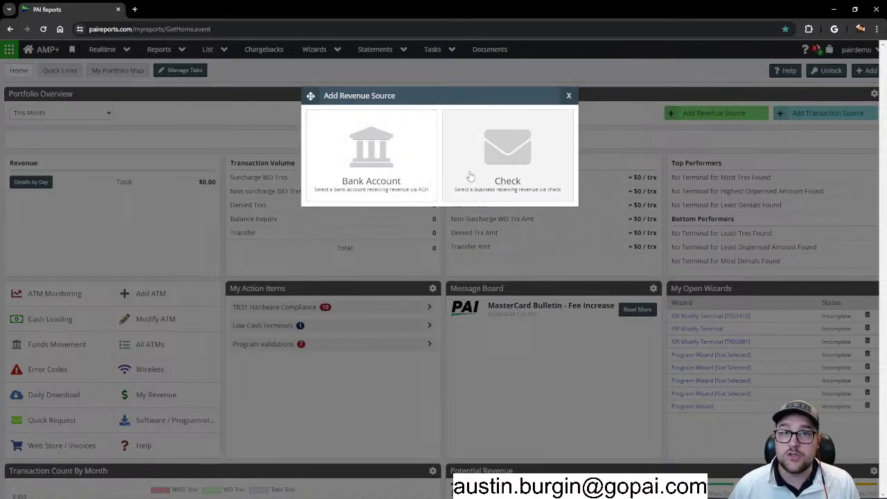
left_click(392, 178)
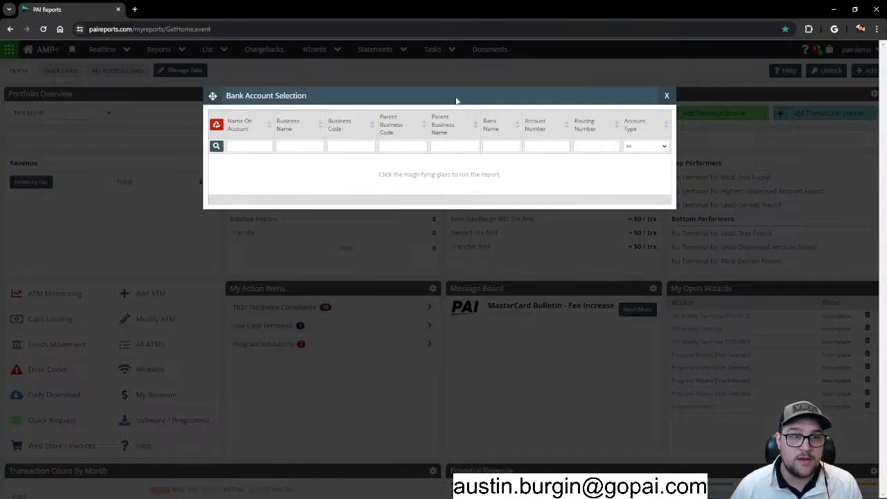
left_click(535, 146)
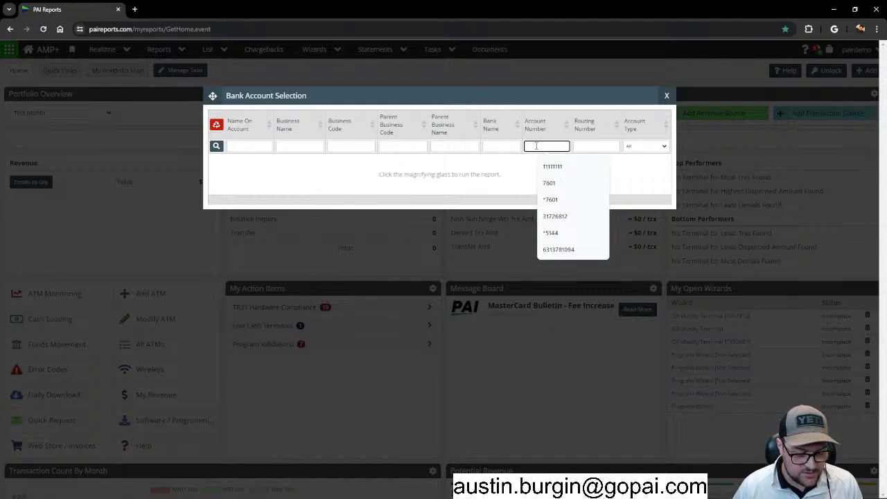
type("63")
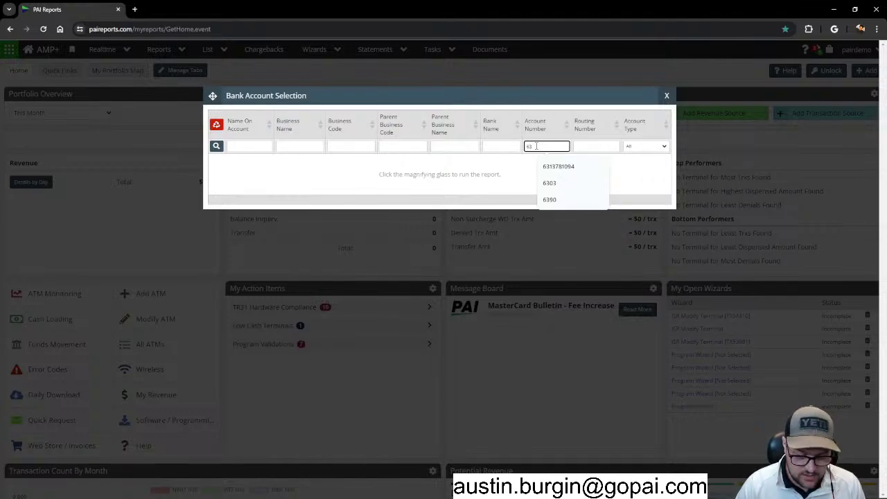
type("03")
left_click(216, 146)
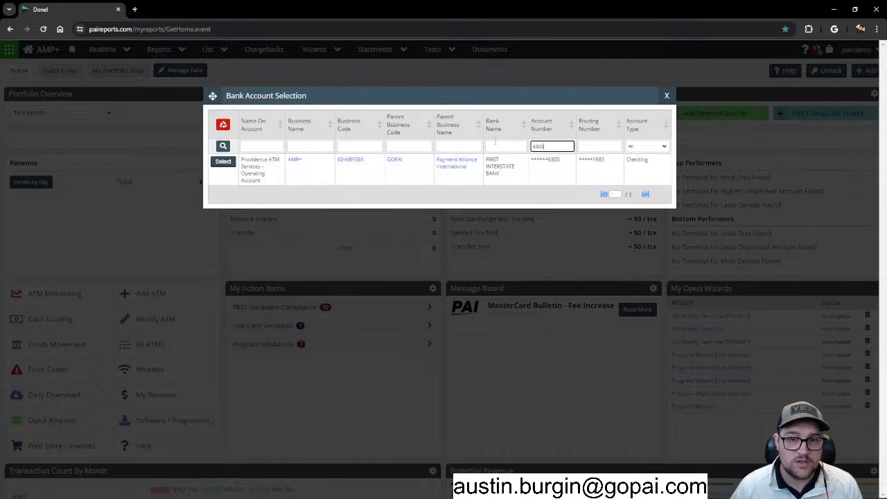
left_click(222, 162)
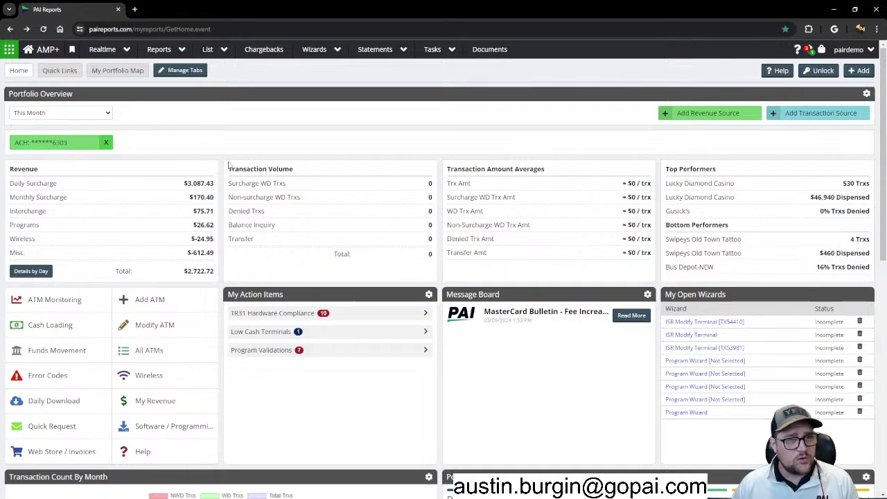
left_click_drag(232, 169, 319, 200)
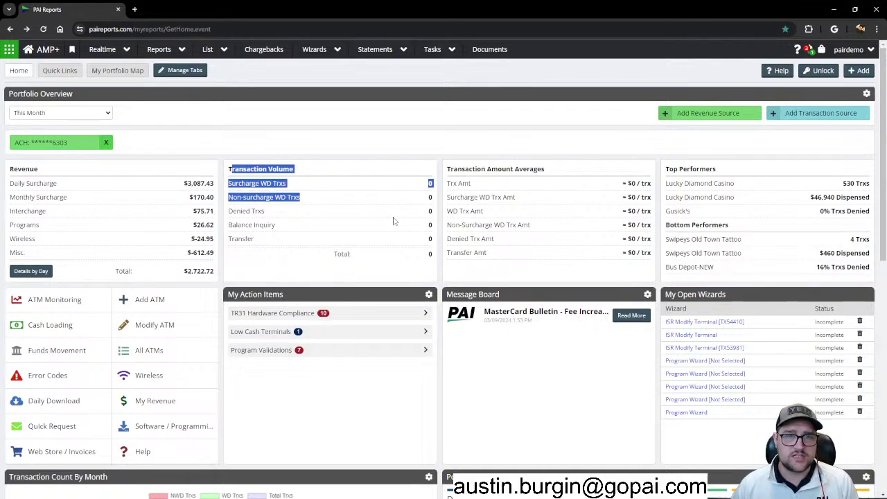
left_click(387, 248)
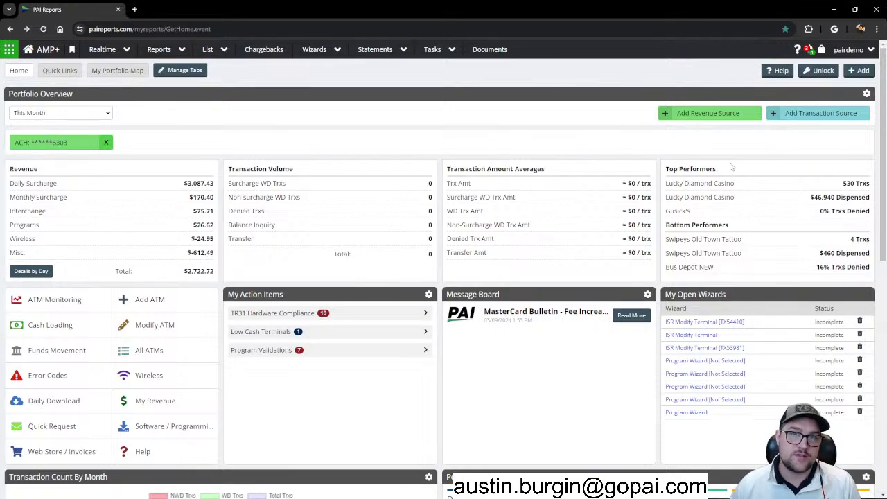
- Add the AMP+ business as the Portfolio Overview's transaction source, searching the business names for "amp"
left_click(790, 117)
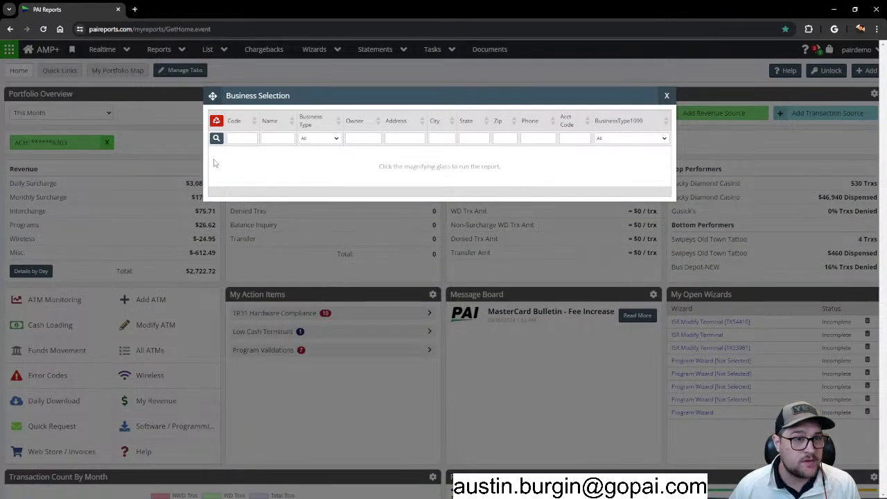
left_click(277, 139)
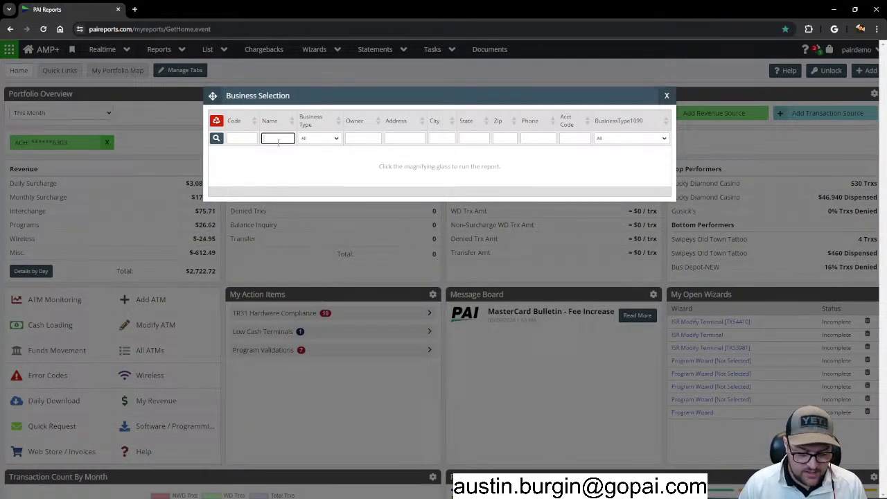
type("amp")
key("Return")
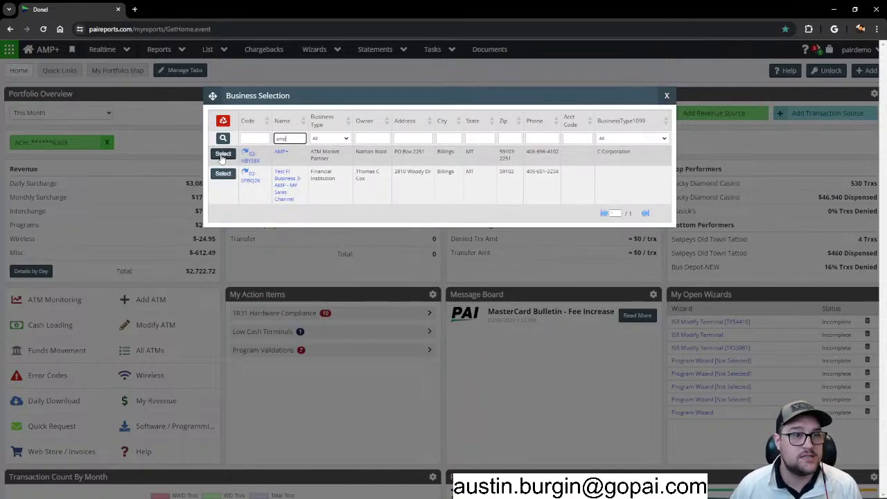
left_click(222, 155)
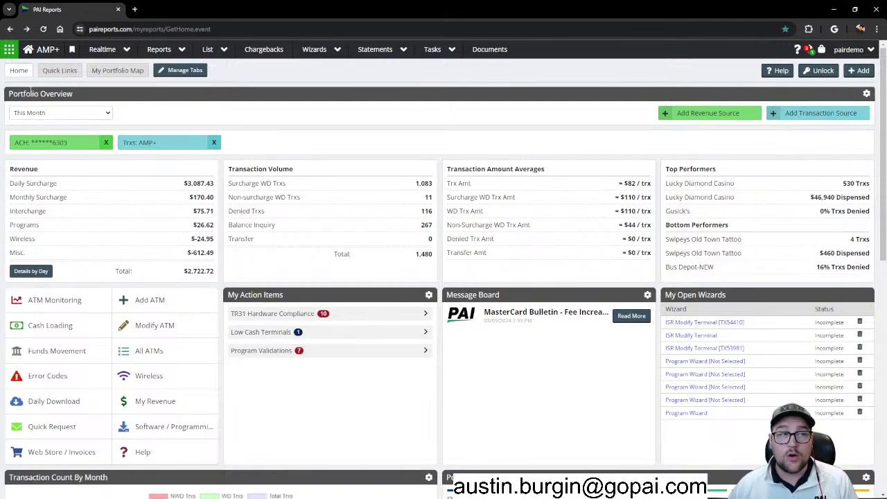
- Add a second Portfolio Overview widget to the Home dashboard
left_click(862, 71)
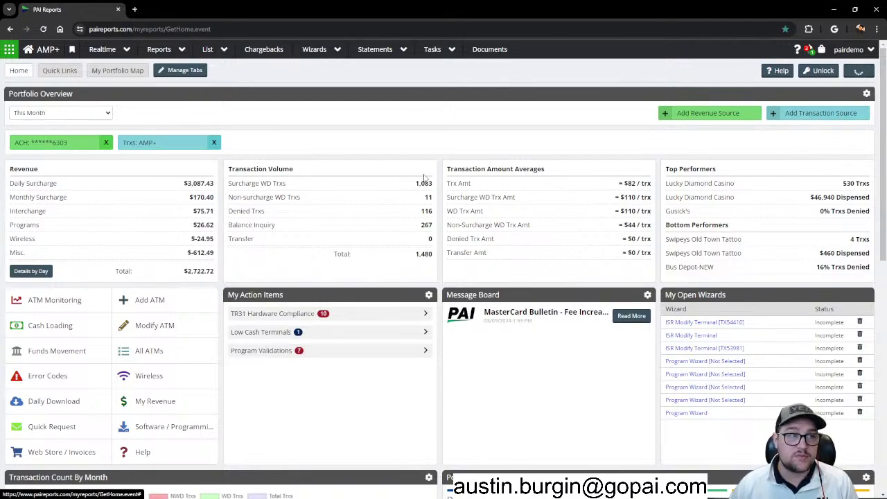
scroll(364, 313, "down", 3)
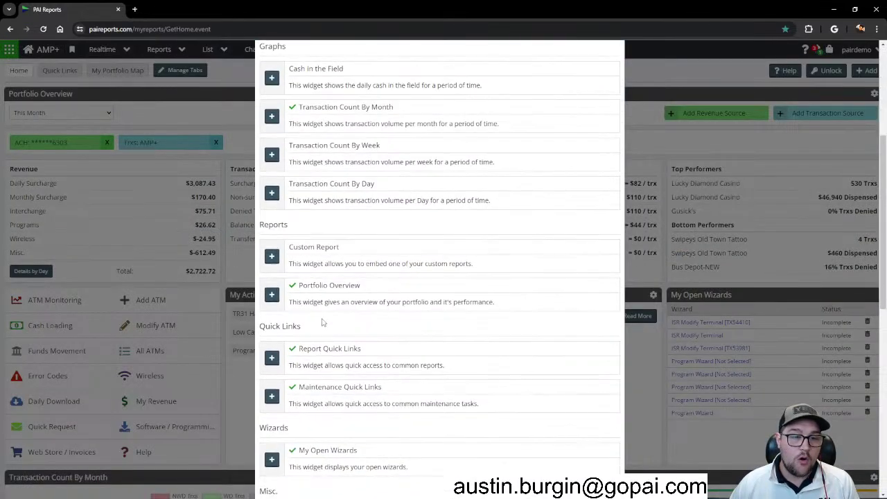
left_click(271, 289)
- Unlock the dashboard, remove the Portfolio Overview widget that has no sources, and lock the layout again
left_click(818, 71)
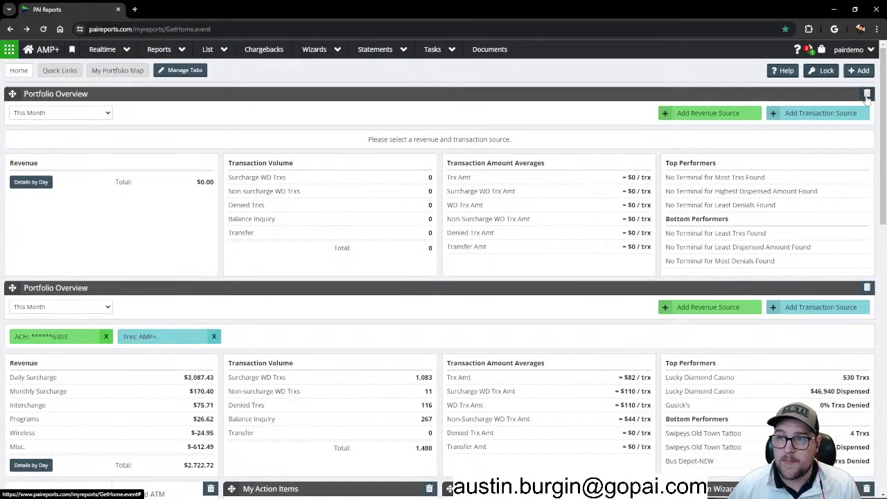
left_click(866, 96)
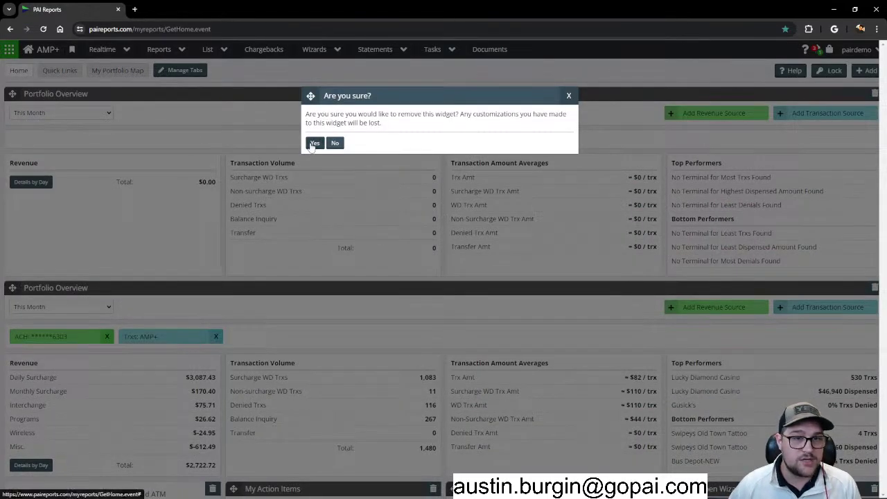
left_click(315, 143)
left_click(828, 71)
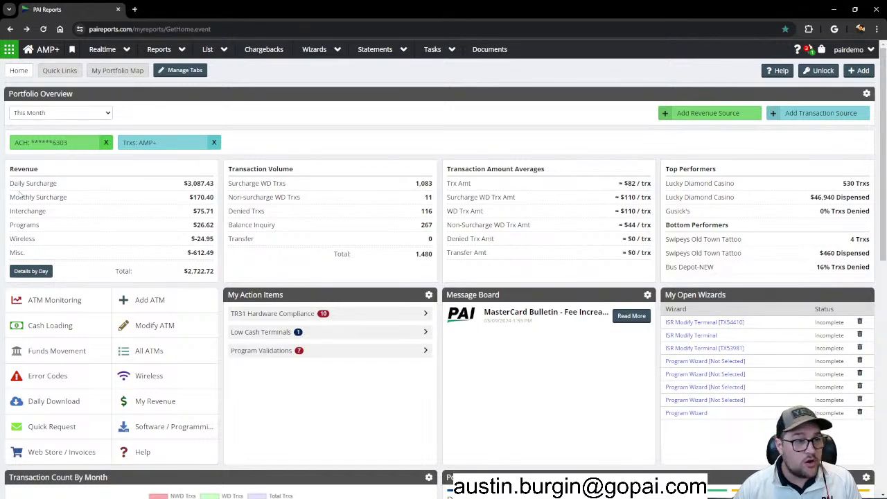
- Set the Portfolio Overview's reporting period to March 2024
left_click(29, 115)
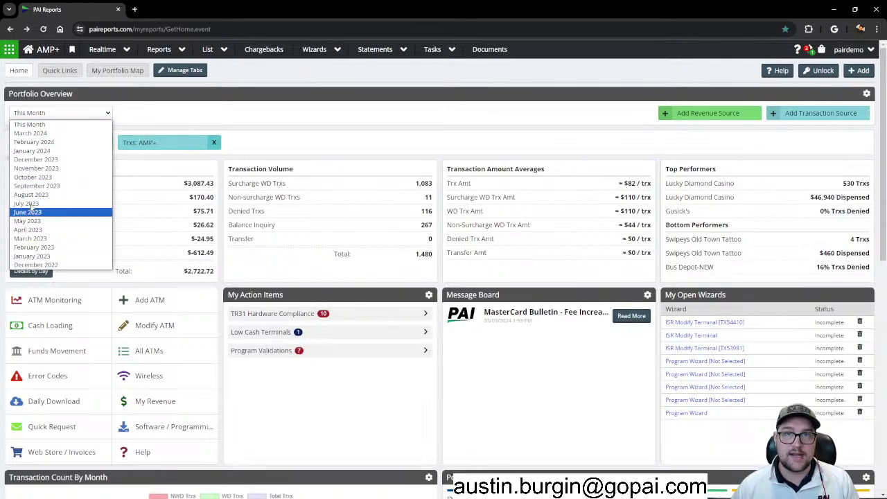
left_click(40, 125)
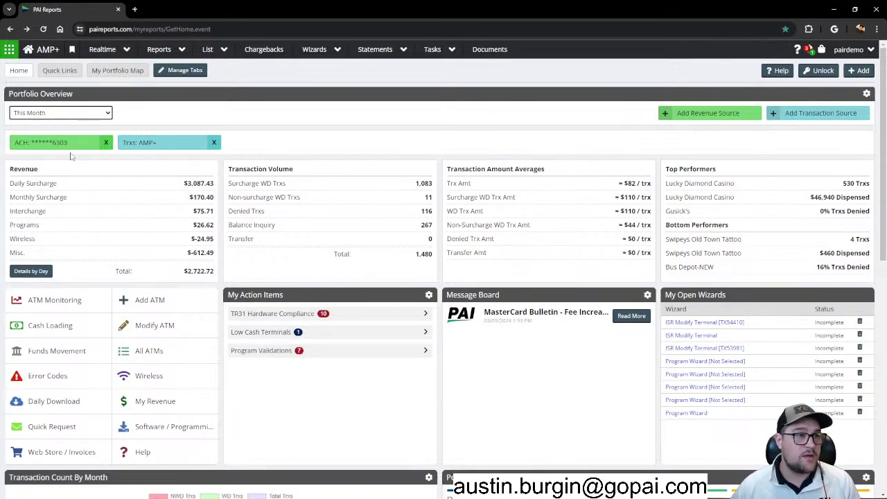
left_click(73, 113)
left_click(55, 131)
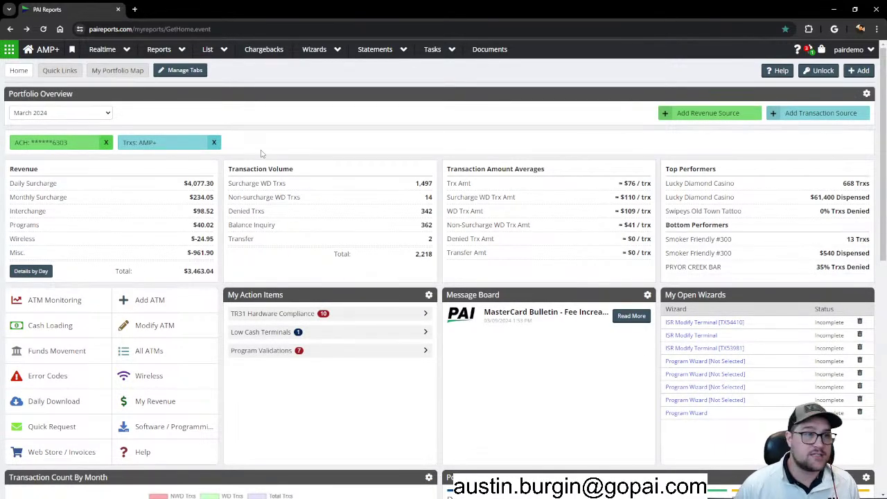
- Keep the Portfolio Overview period on March 2024 and review the Daily Surcharge, Monthly Surcharge, Interchange and Total revenue figures
left_click(100, 113)
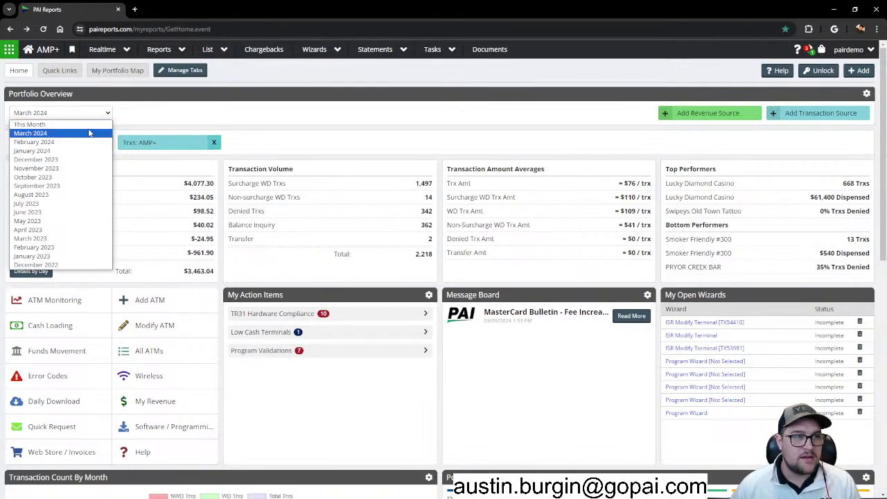
left_click(89, 133)
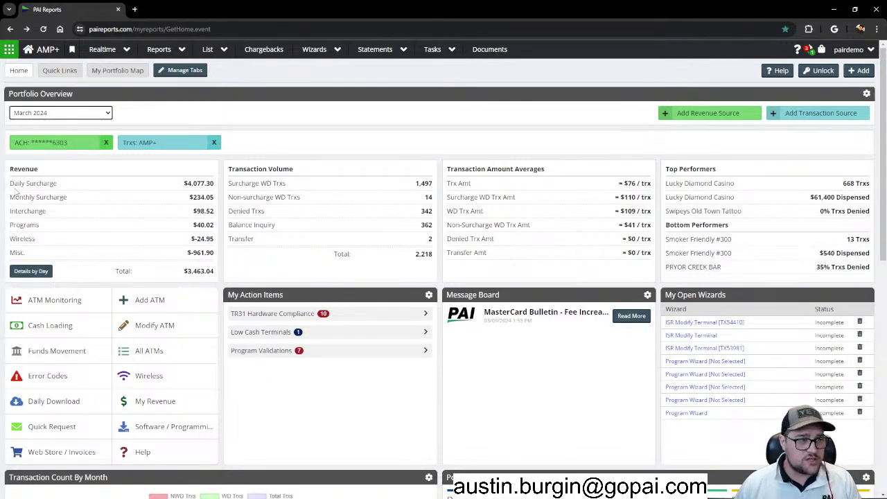
left_click_drag(10, 183, 206, 183)
left_click(208, 183)
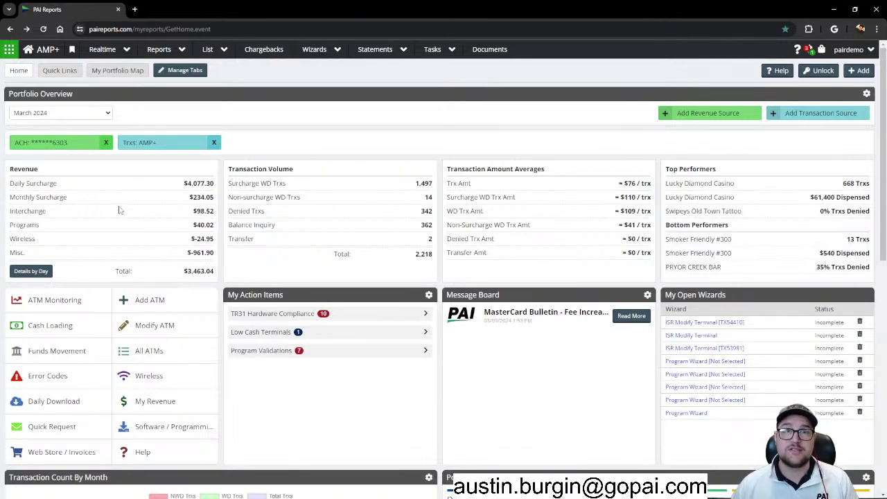
left_click_drag(10, 197, 198, 198)
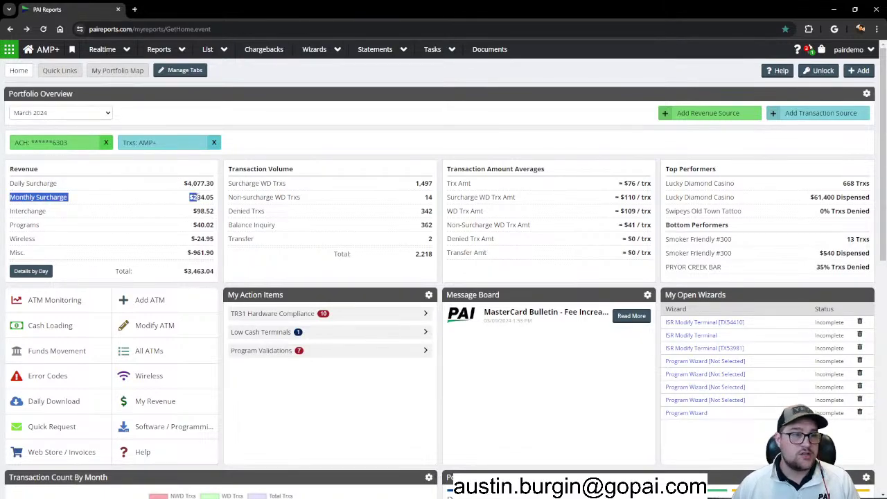
left_click(111, 217)
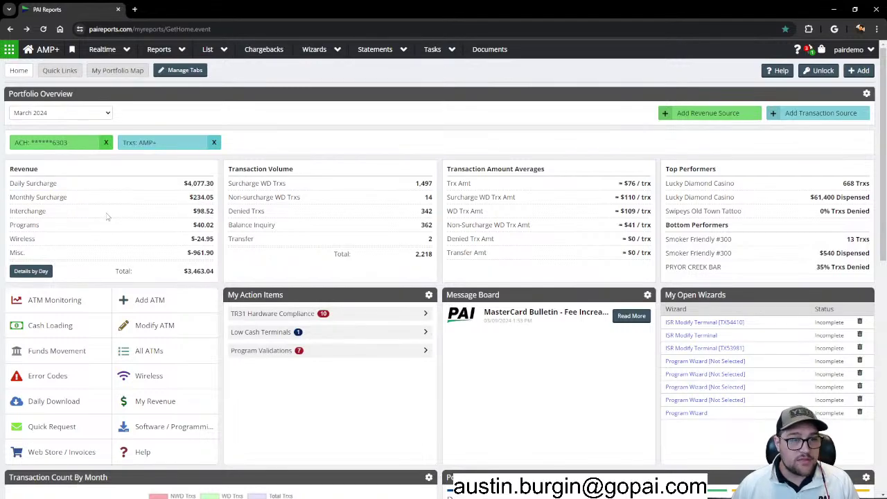
left_click_drag(13, 211, 196, 211)
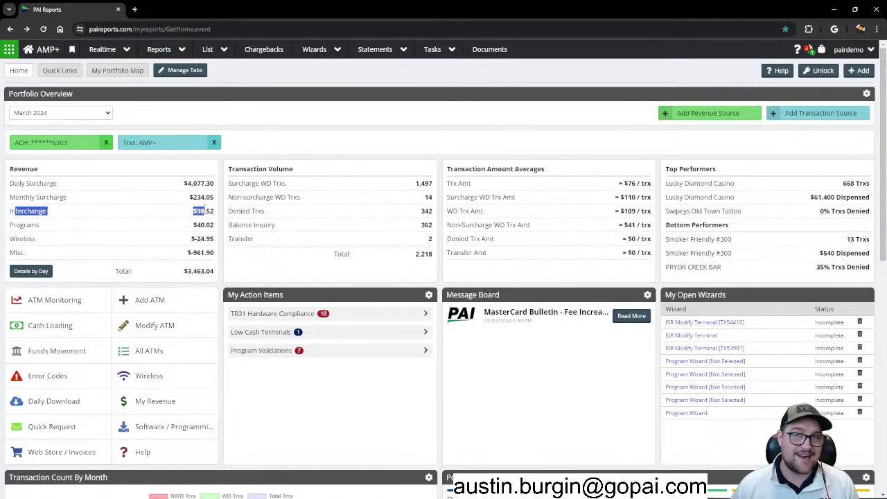
left_click(127, 234)
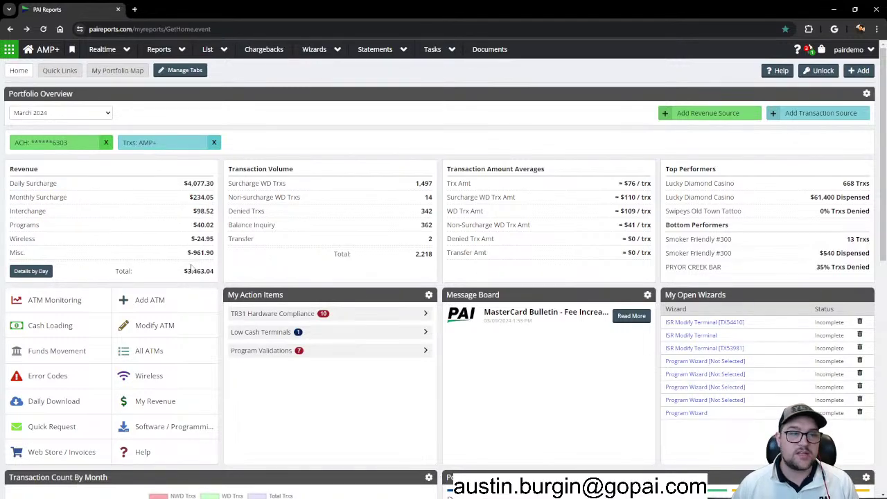
left_click_drag(184, 271, 216, 274)
left_click(175, 284)
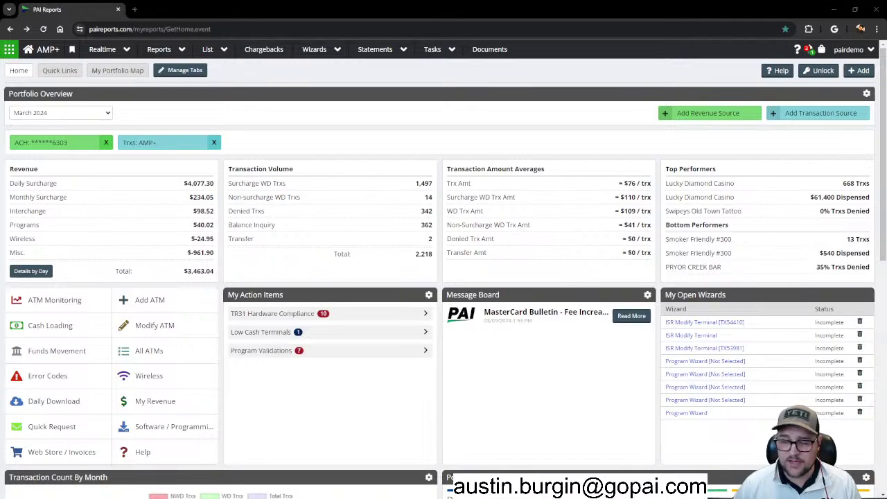
- Open the by-day revenue details for March 2024 and view the Daily Surcharge, Monthly Surcharge and Interchange charts
left_click(31, 271)
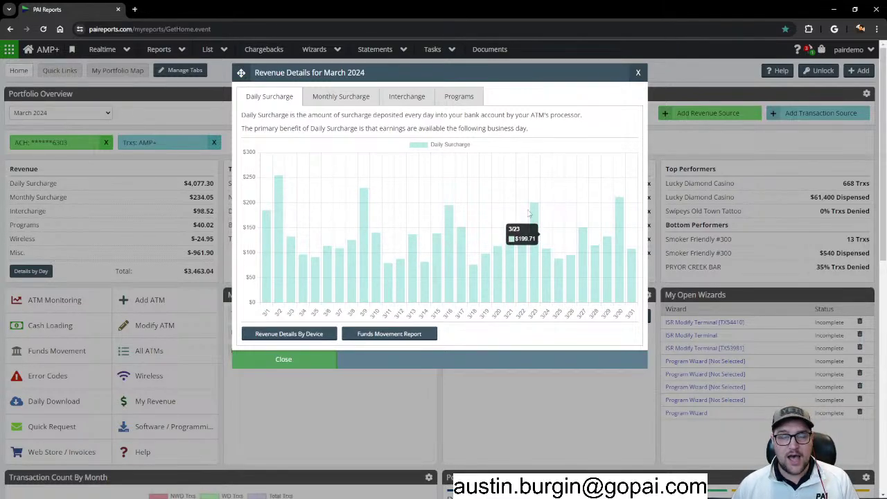
left_click(338, 98)
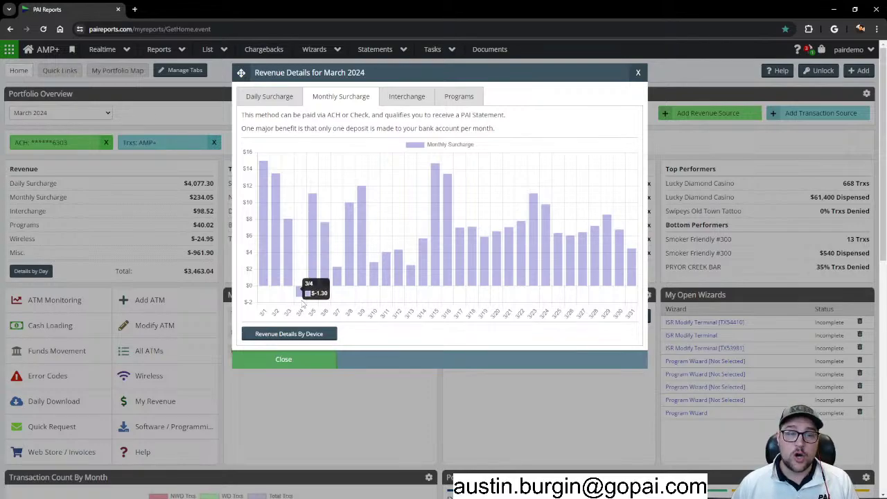
left_click(400, 104)
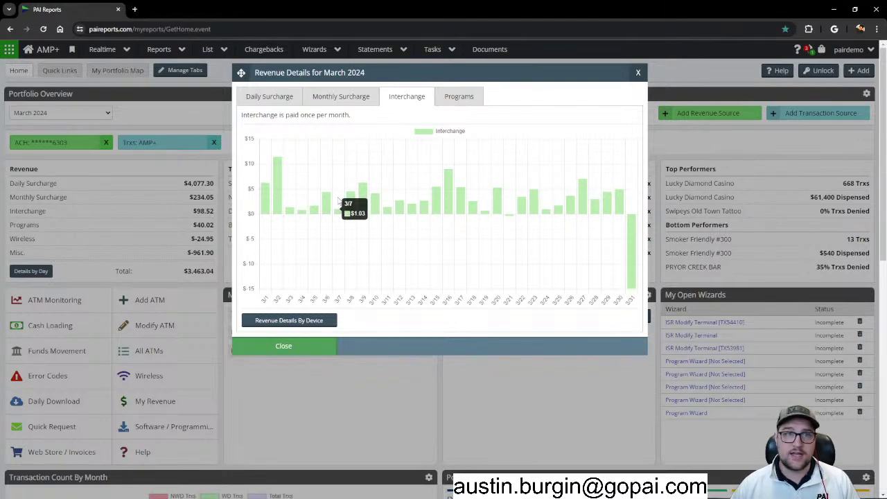
- View the Programs revenue details and examine the DCC program's revenue and unique terminals for March 2024
left_click(459, 104)
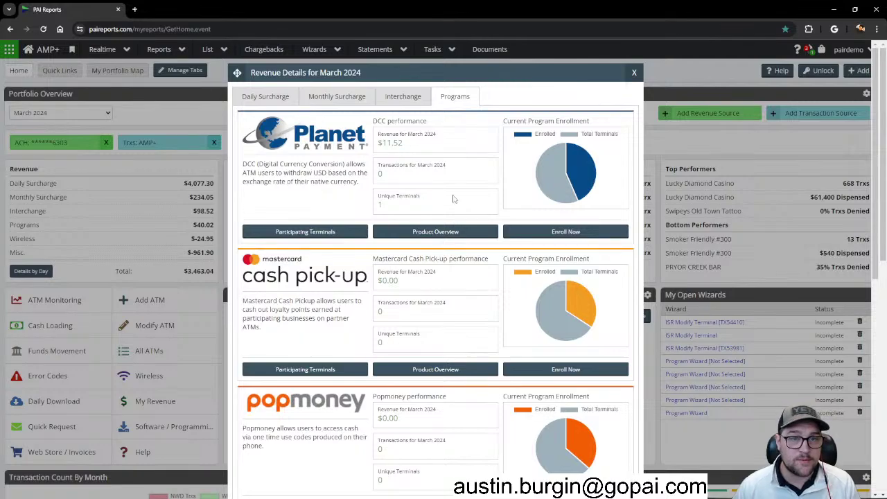
left_click_drag(413, 144, 378, 145)
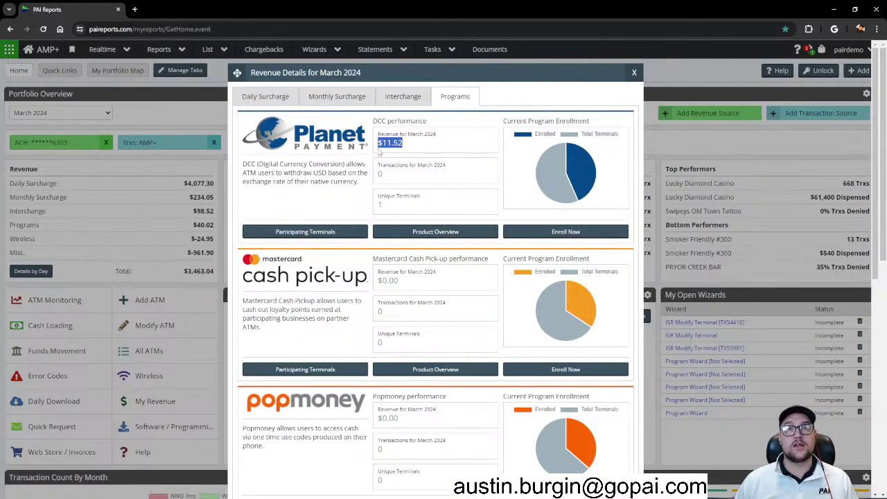
left_click(425, 138)
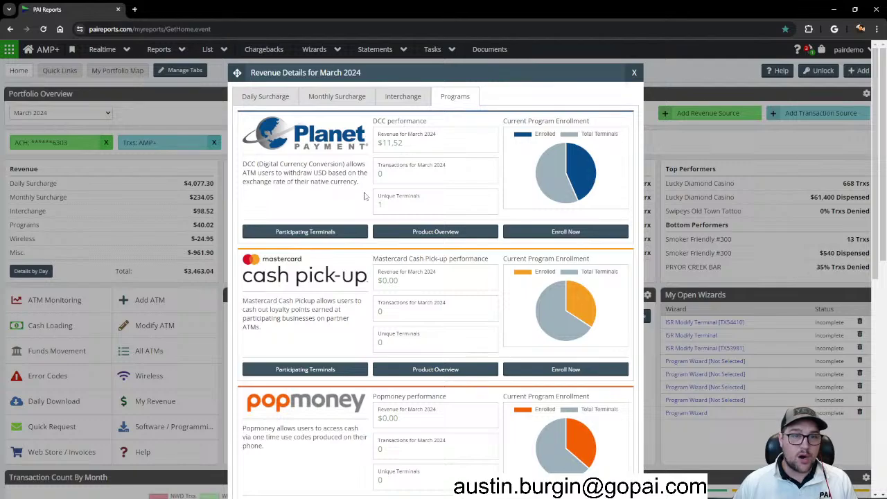
double_click(378, 204)
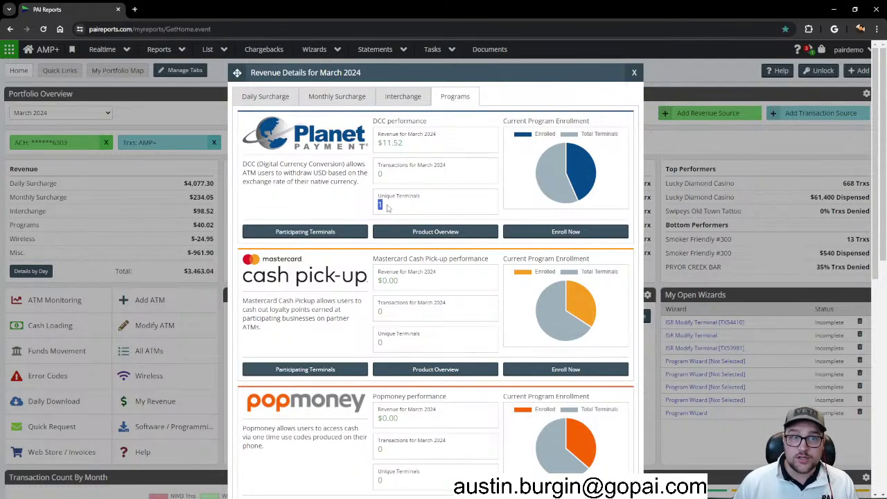
left_click(399, 142)
double_click(396, 142)
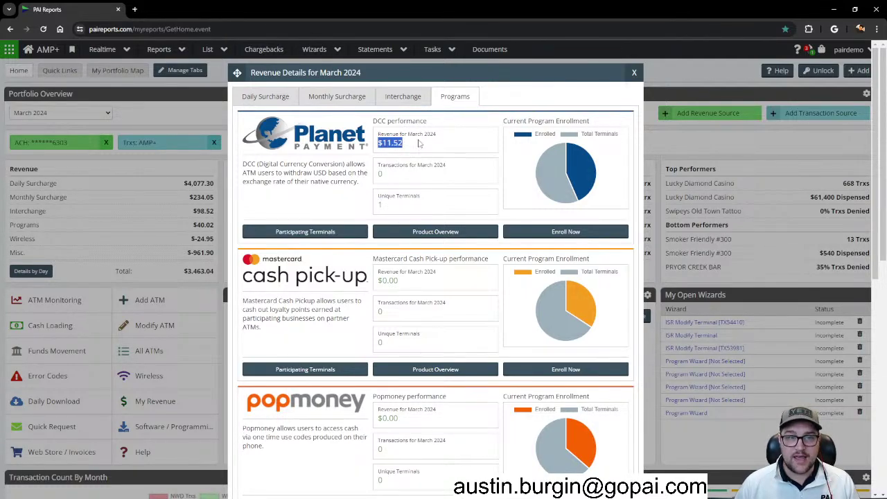
left_click(419, 143)
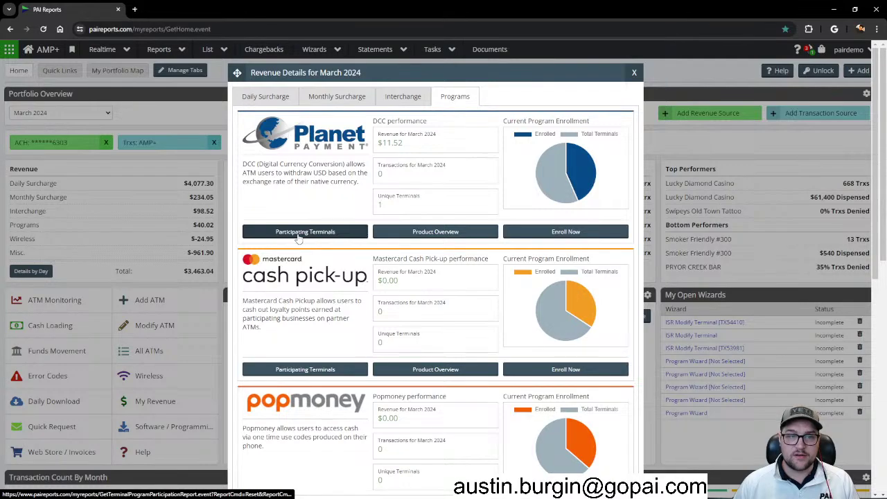
- Open the report of terminals participating in the DCC program and return to the Programs revenue details
left_click(298, 234)
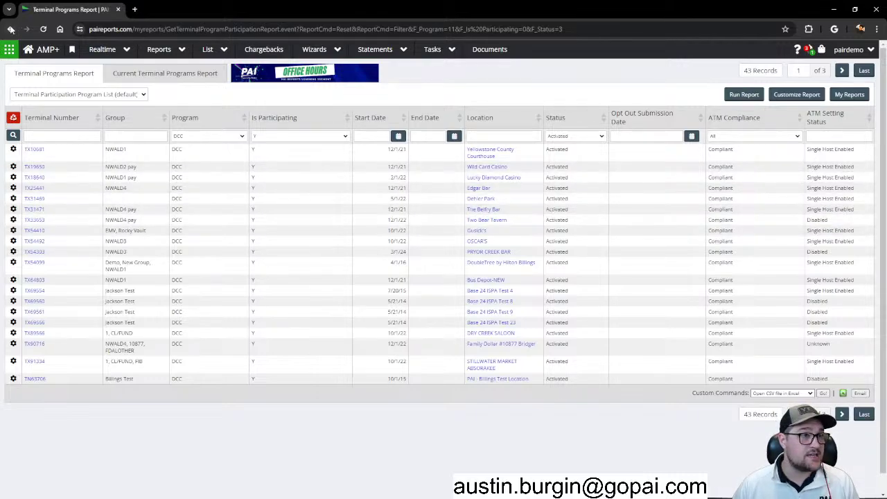
left_click(10, 29)
scroll(388, 208, "down", 1)
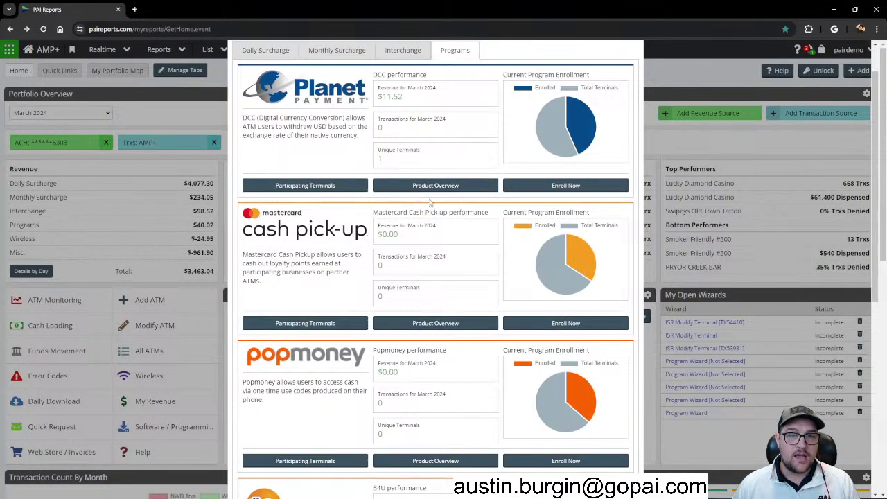
- Open the DCC product overview video and close it again
scroll(432, 201, "up", 1)
left_click(429, 232)
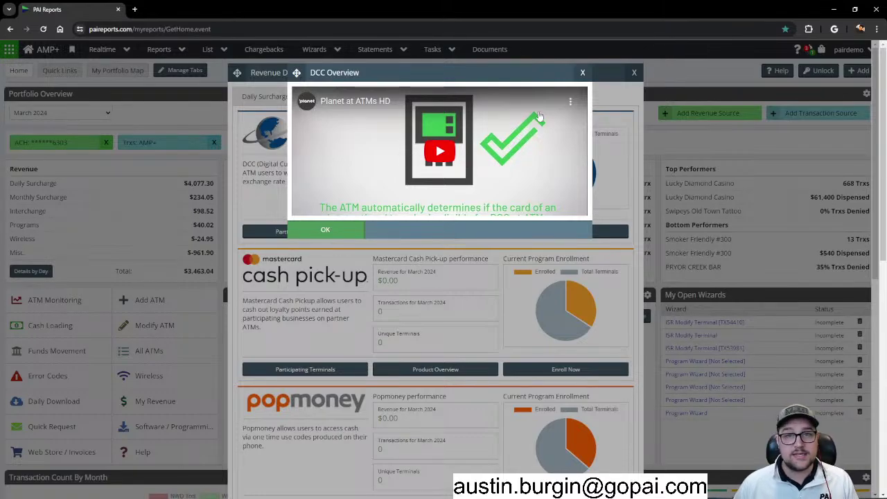
left_click(582, 72)
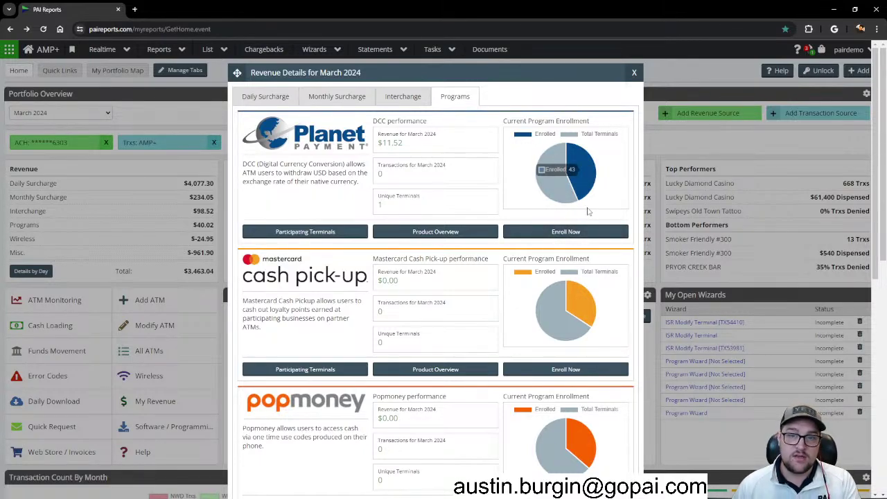
- Open the enrollment wizard for the DCC program and leave it again
left_click(546, 235)
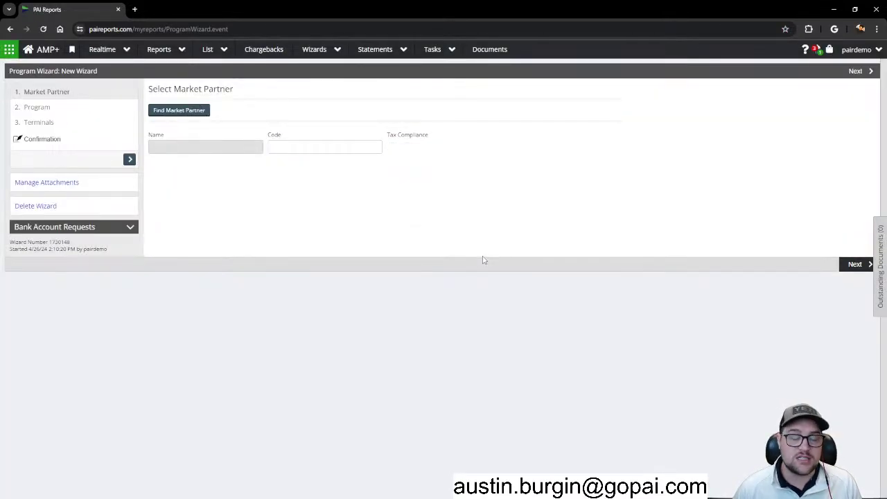
left_click(9, 30)
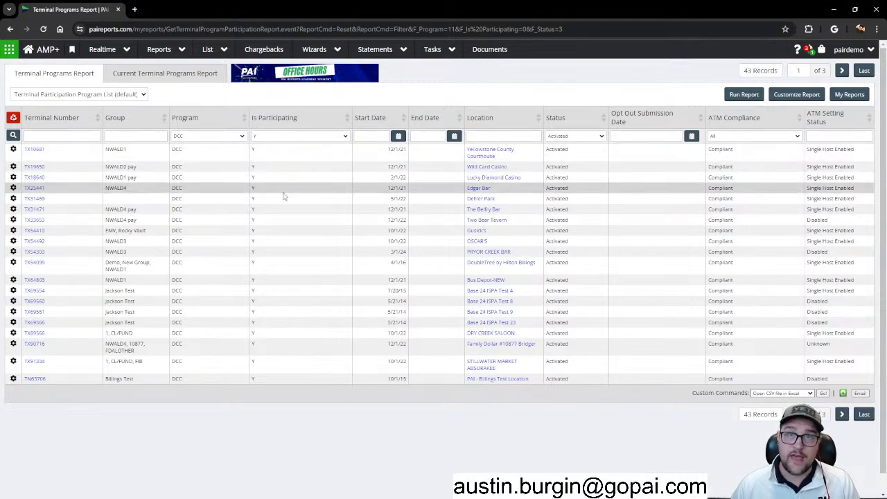
- Filter the Terminal Programs Report for DCC to terminals with Is Participating set to N and run the report
left_click(291, 137)
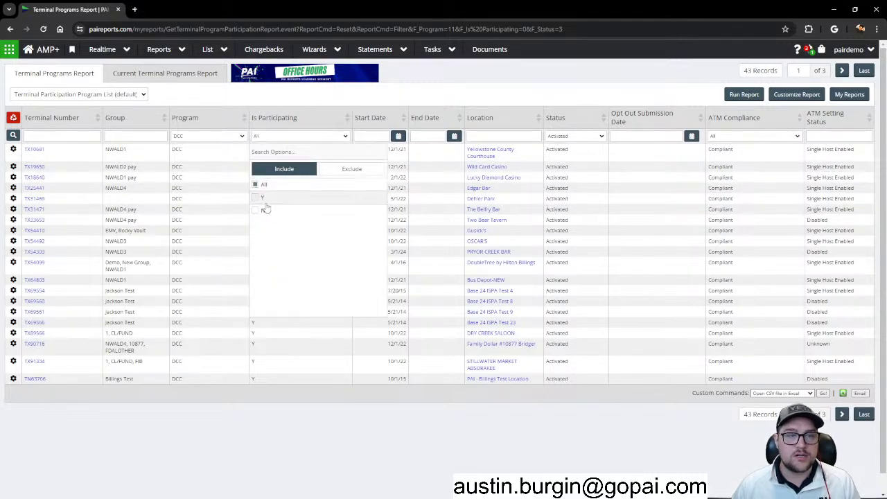
left_click(264, 210)
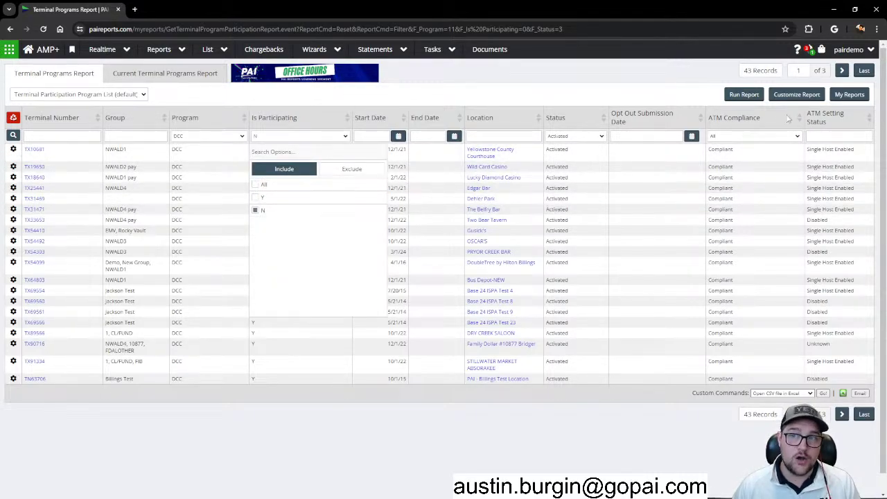
left_click(743, 94)
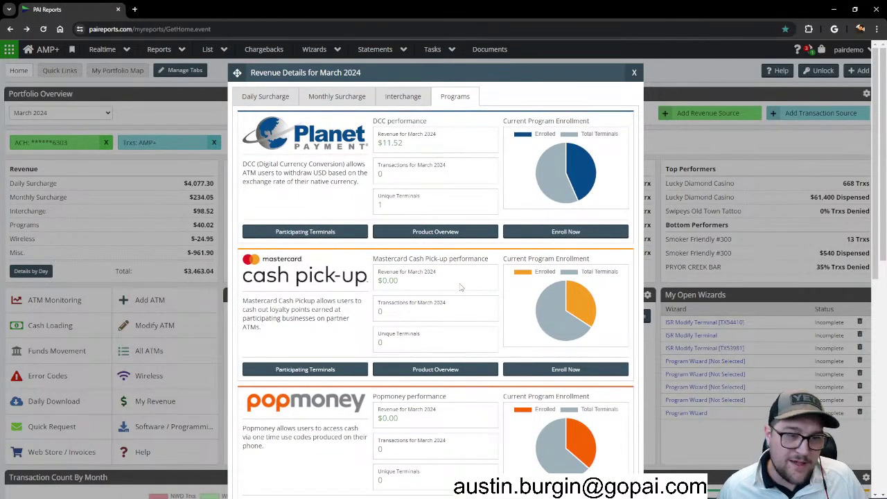
- Review the March 2024 performance of the Mastercard Cash Pick-up, Popmoney, B4U and Surcharge Segmentation programs in the revenue details
double_click(396, 284)
left_click(410, 291)
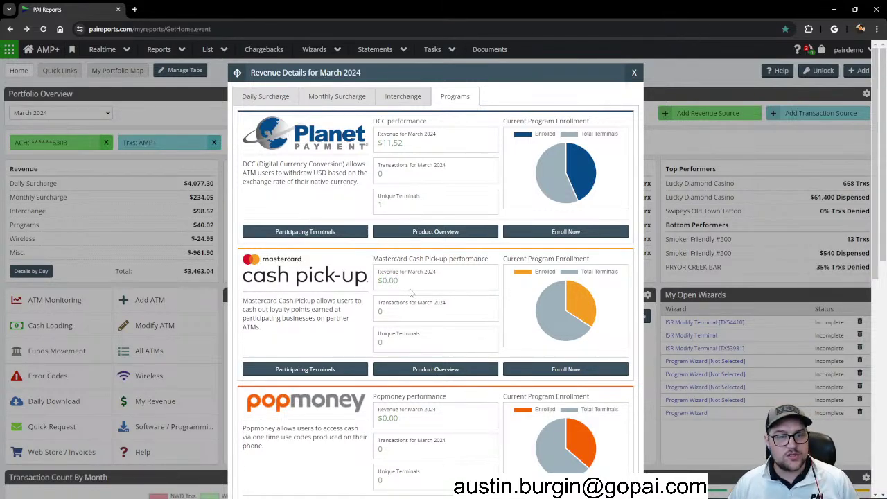
scroll(415, 277, "down", 2)
scroll(419, 259, "down", 2)
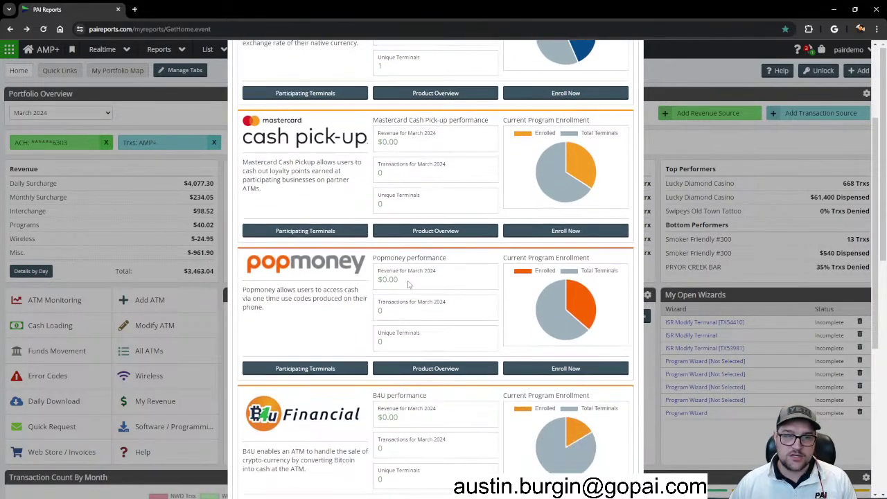
scroll(316, 335, "down", 2)
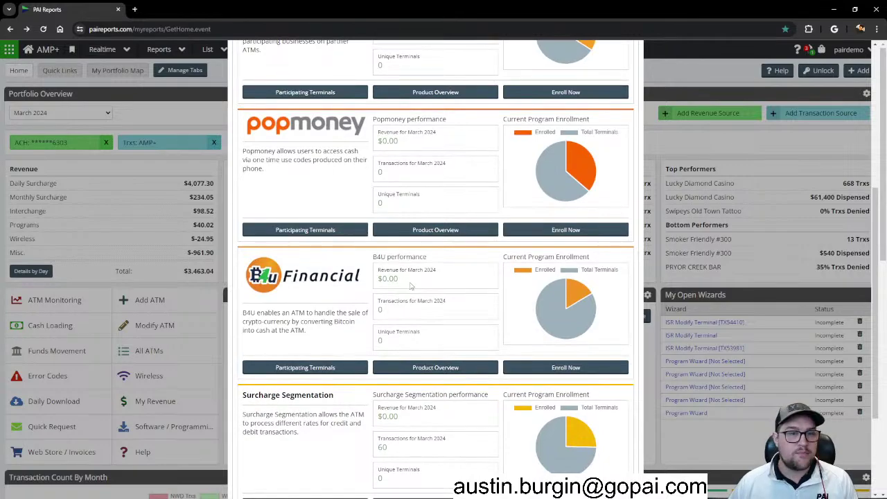
scroll(407, 271, "down", 3)
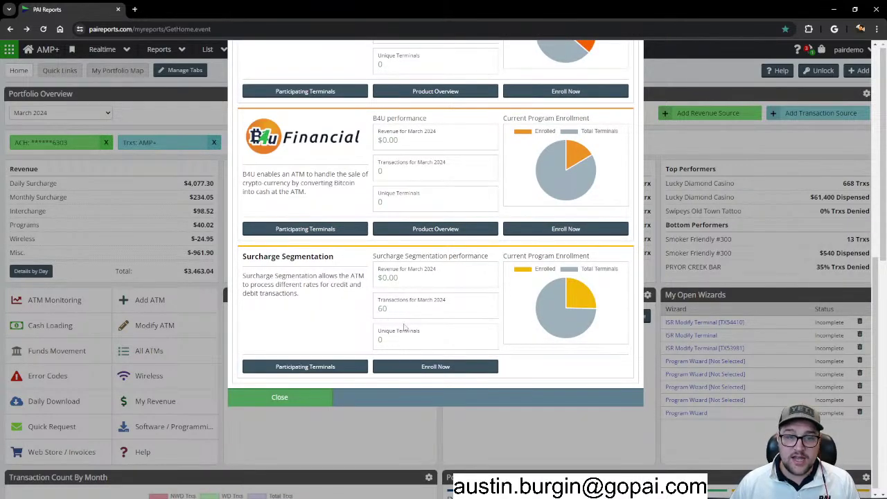
left_click_drag(391, 311, 373, 309)
left_click(425, 316)
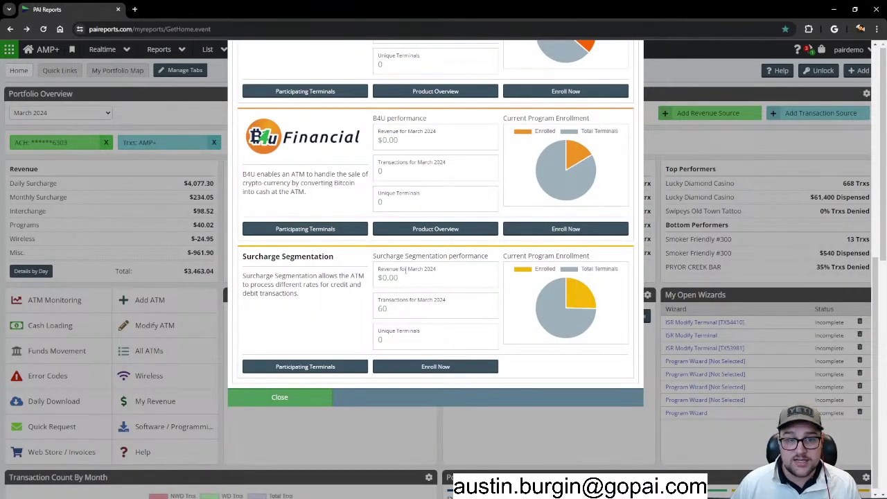
left_click_drag(403, 267, 373, 265)
left_click(377, 337)
scroll(385, 343, "up", 9)
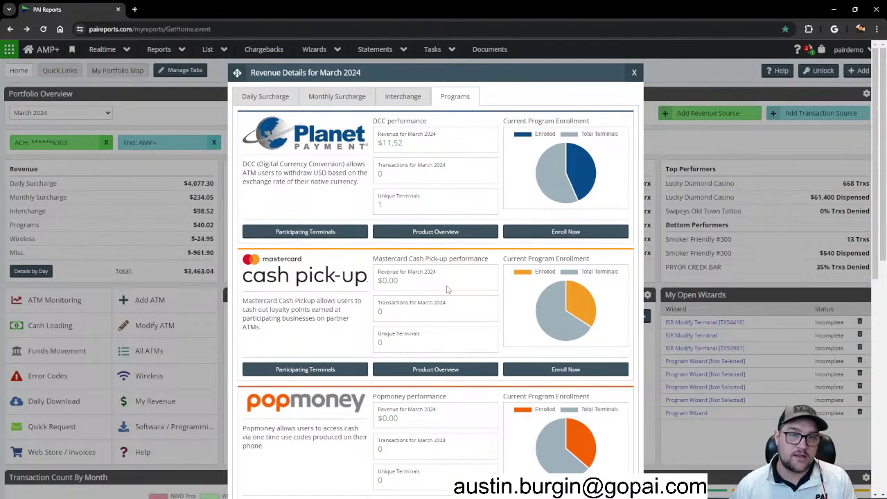
- Revisit the Daily Surcharge, Monthly Surcharge and Interchange charts, ending on Daily Surcharge, and close the revenue details
left_click(285, 100)
left_click(344, 103)
left_click(407, 100)
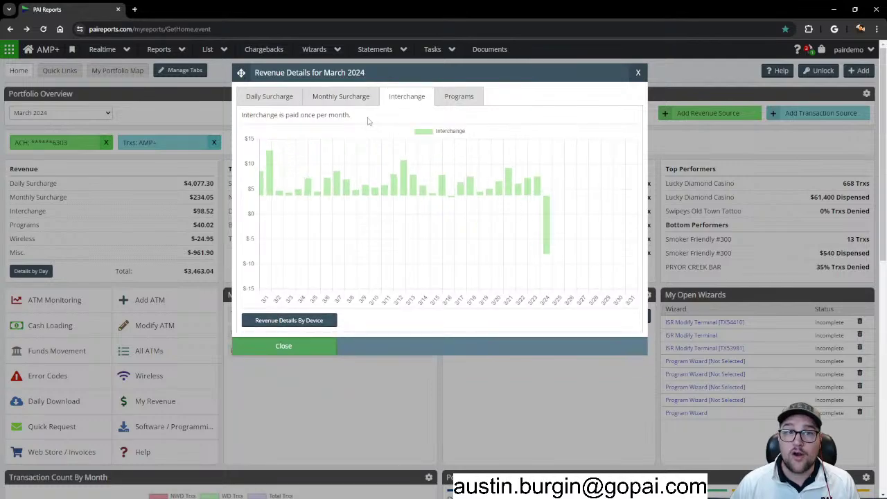
left_click(267, 100)
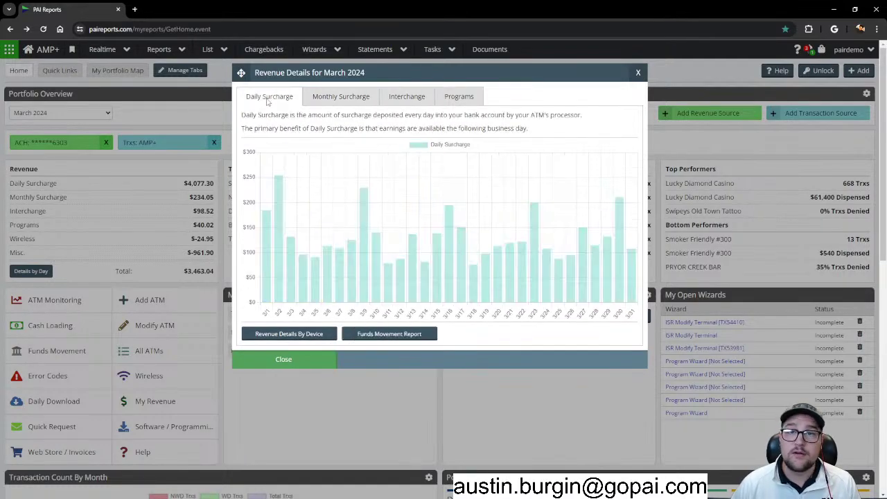
left_click(718, 168)
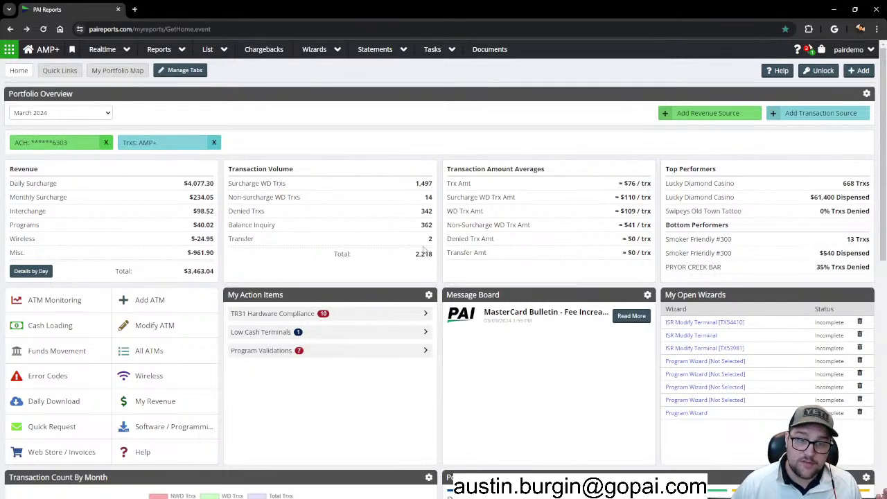
- Review the total in the Transaction Volume section for March 2024
mouse_move(422, 243)
left_mouse_down()
mouse_move(437, 242)
mouse_move(421, 254)
mouse_move(433, 255)
left_mouse_up()
left_click(413, 252)
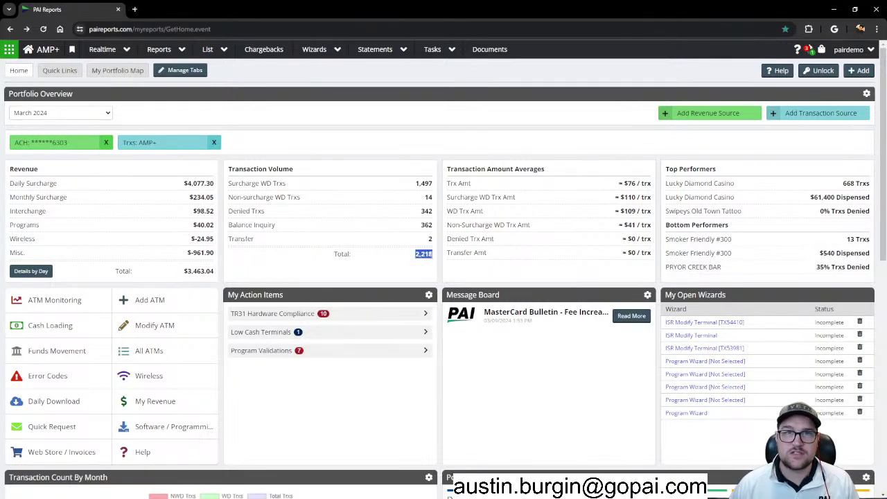
left_click(428, 269)
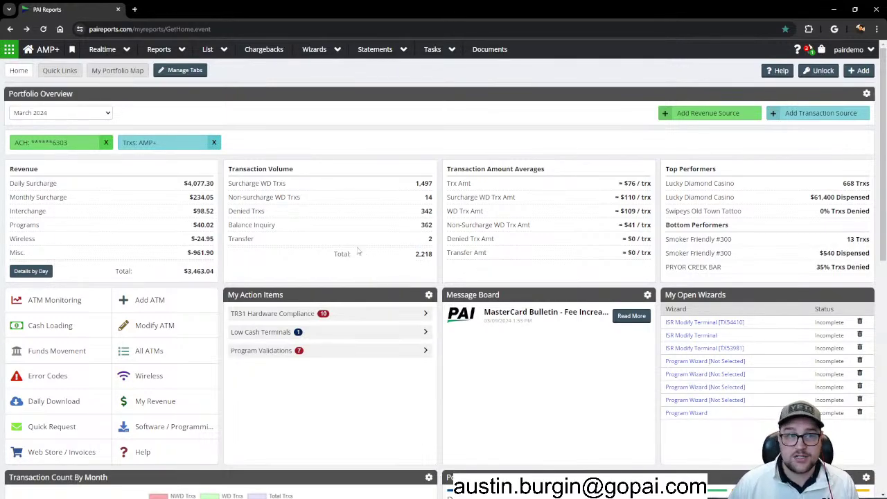
- Review the March 2024 Transaction Amount Averages, from the overall and surcharge withdrawal amounts through the transfer amount
left_click_drag(451, 169, 551, 170)
left_click(554, 172)
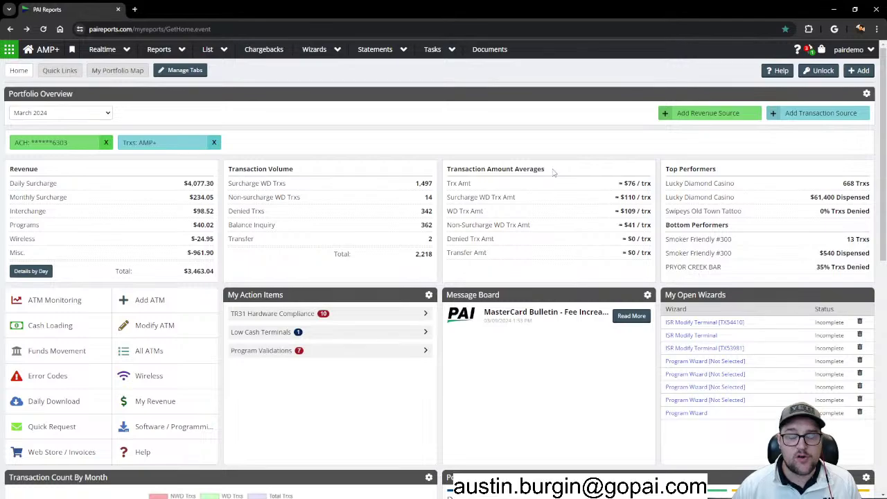
left_click_drag(449, 186, 638, 184)
left_click(638, 184)
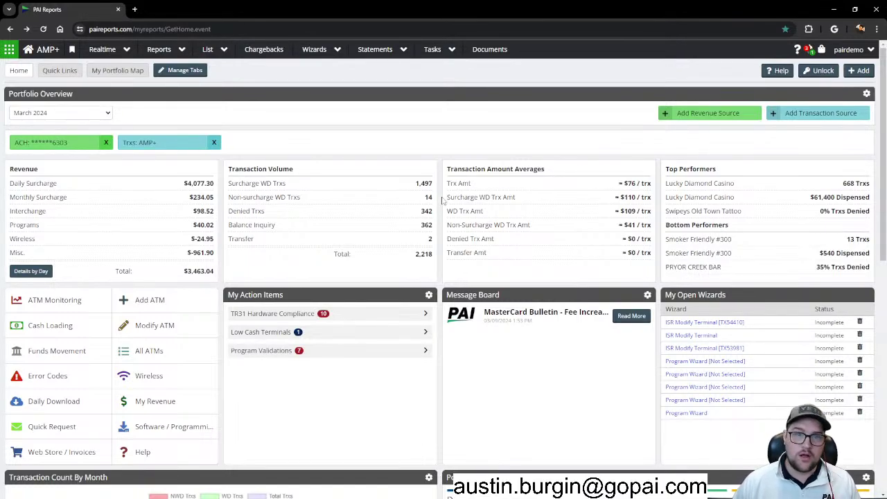
left_click_drag(446, 198, 637, 199)
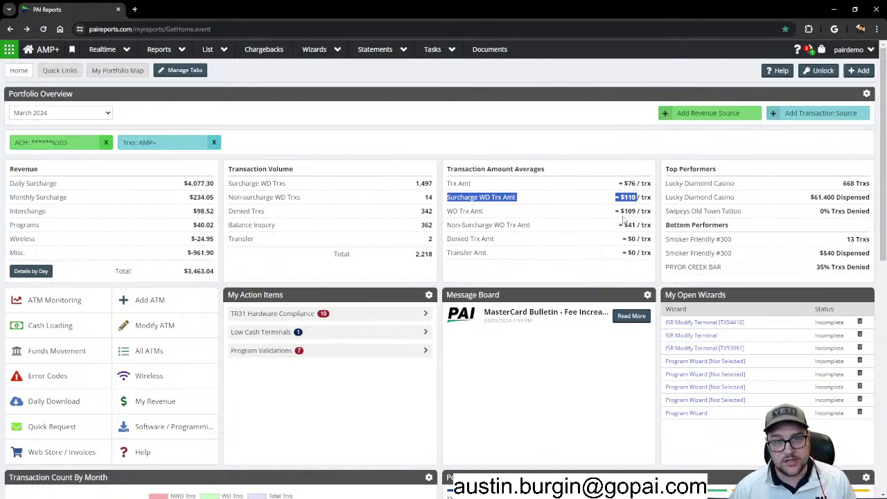
left_click_drag(615, 211, 636, 214)
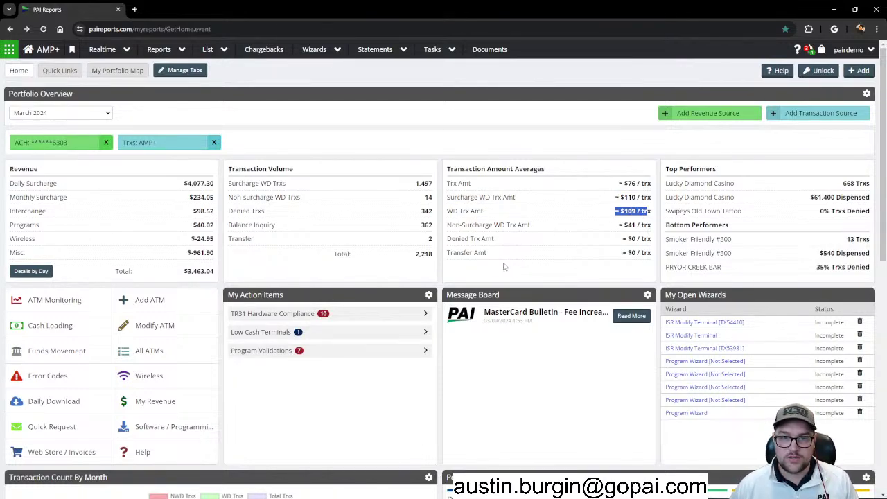
left_click_drag(622, 254, 651, 253)
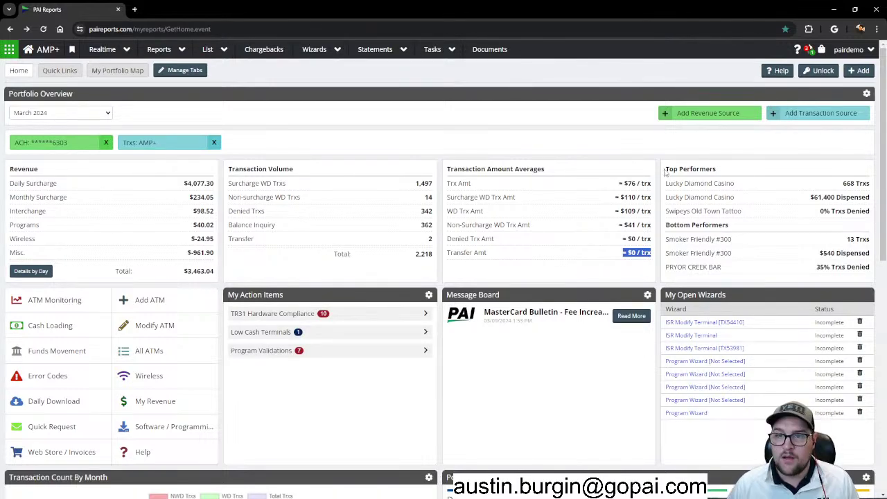
- Review the March 2024 Top Performers by transaction count, amount dispensed and denied transactions
left_click_drag(664, 171, 722, 172)
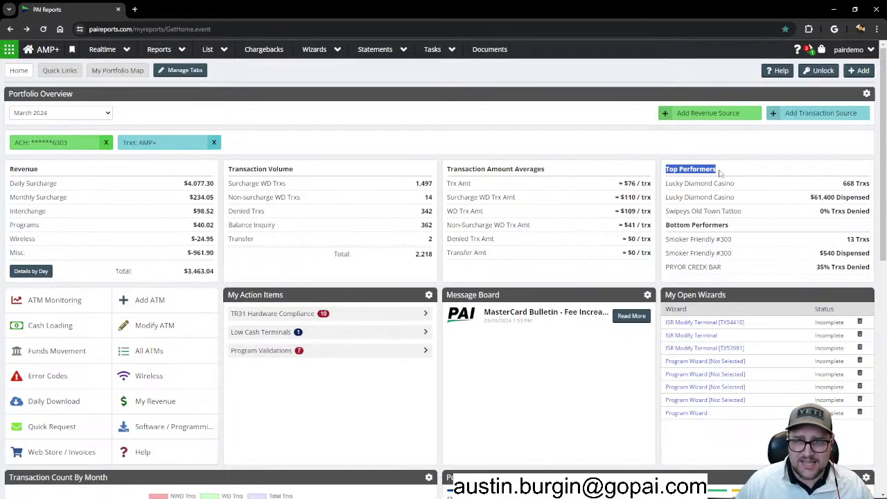
left_click(721, 173)
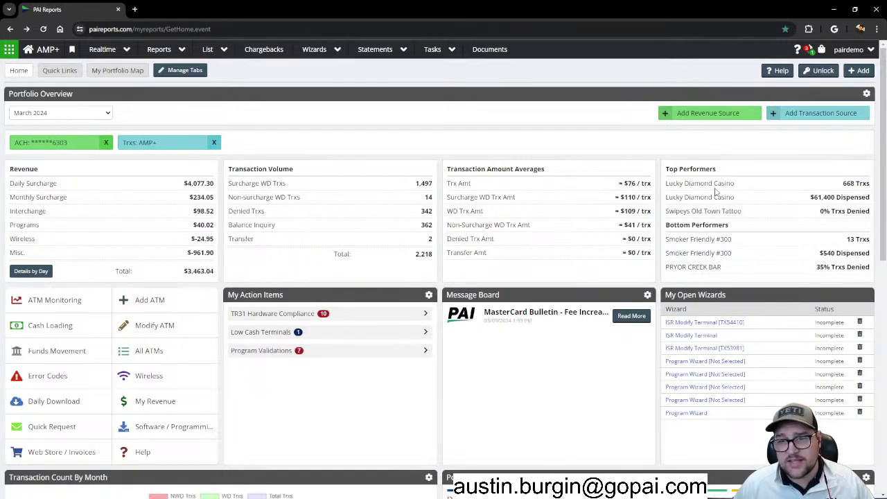
left_click_drag(672, 184, 735, 186)
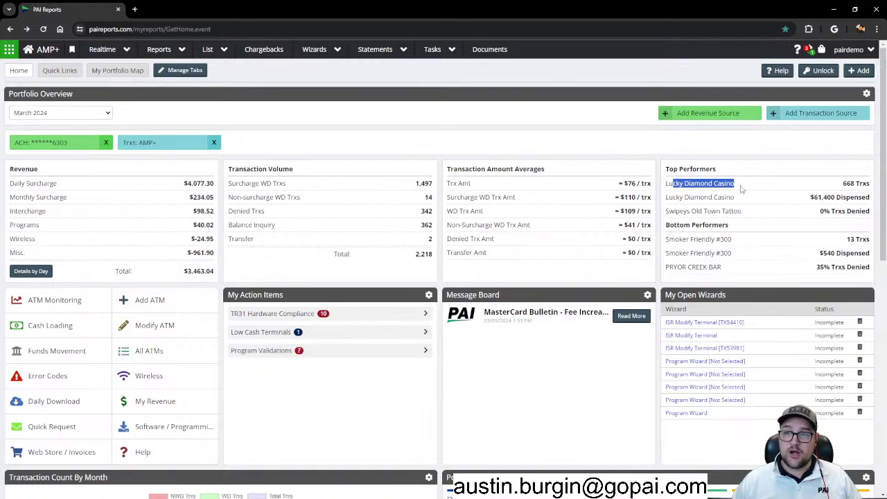
left_click(837, 184)
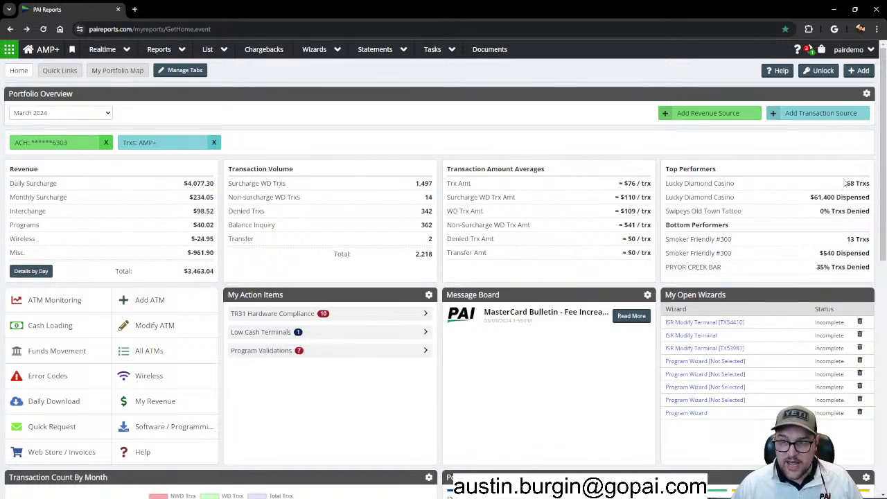
left_click_drag(843, 183, 855, 184)
left_click(859, 183)
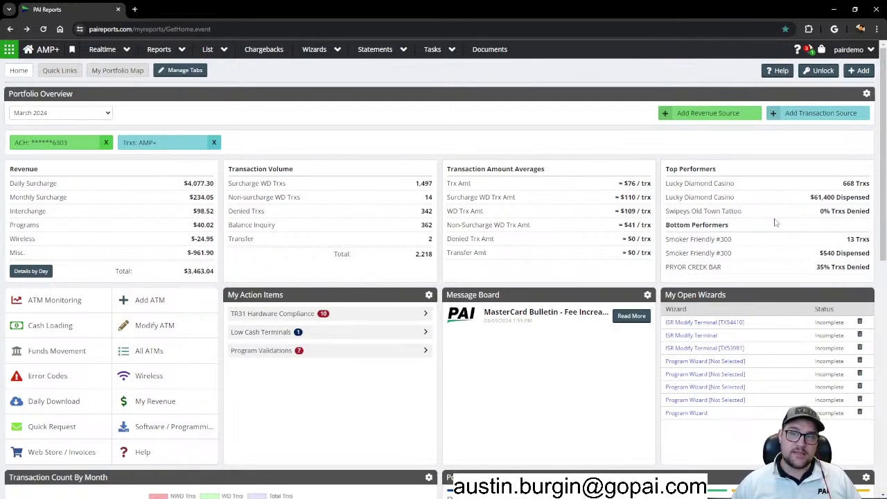
left_click_drag(662, 211, 866, 211)
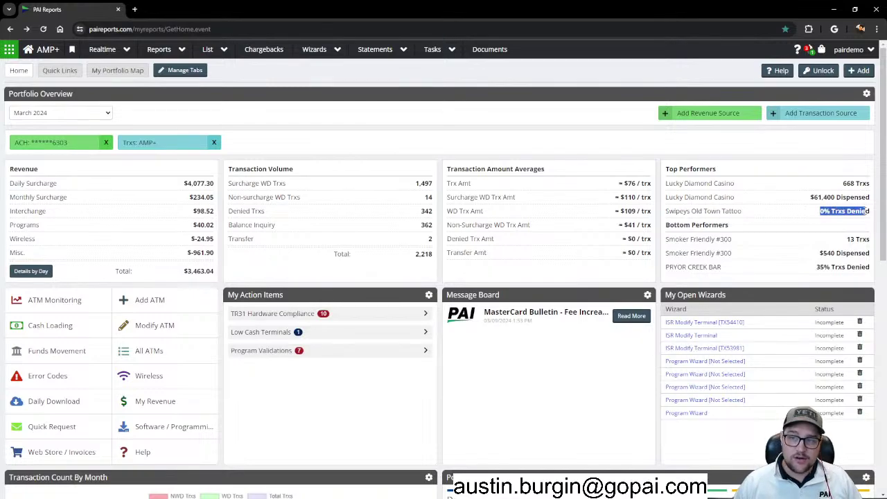
left_click(837, 223)
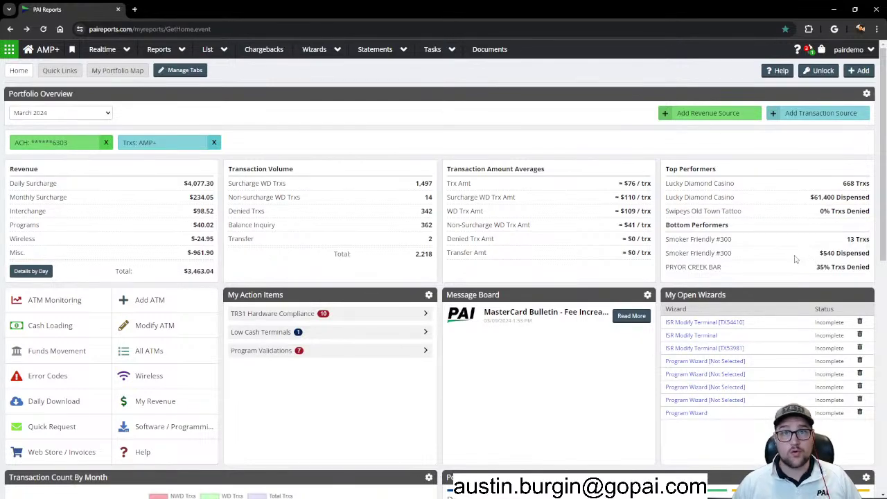
- Review the March 2024 Bottom Performers by transaction count, amount dispensed and share of denied transactions
left_click_drag(682, 226, 734, 233)
left_click(727, 245)
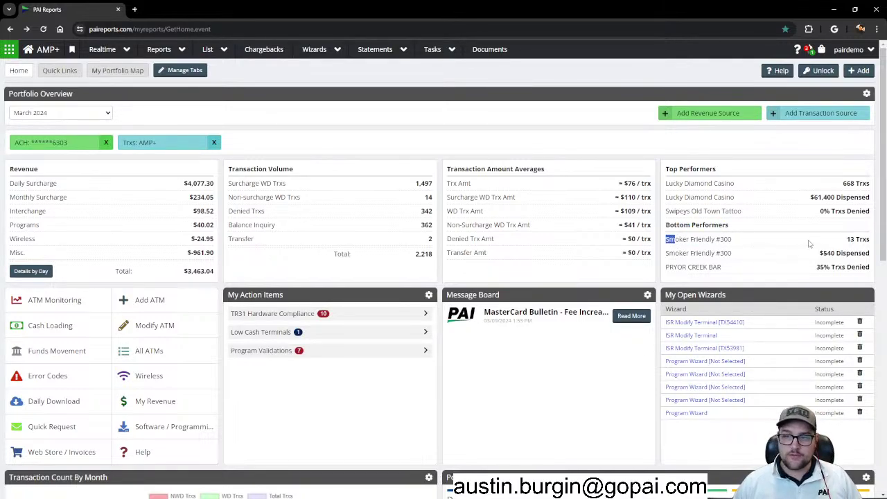
mouse_move(843, 241)
left_mouse_down()
mouse_move(855, 238)
mouse_move(841, 256)
left_mouse_up()
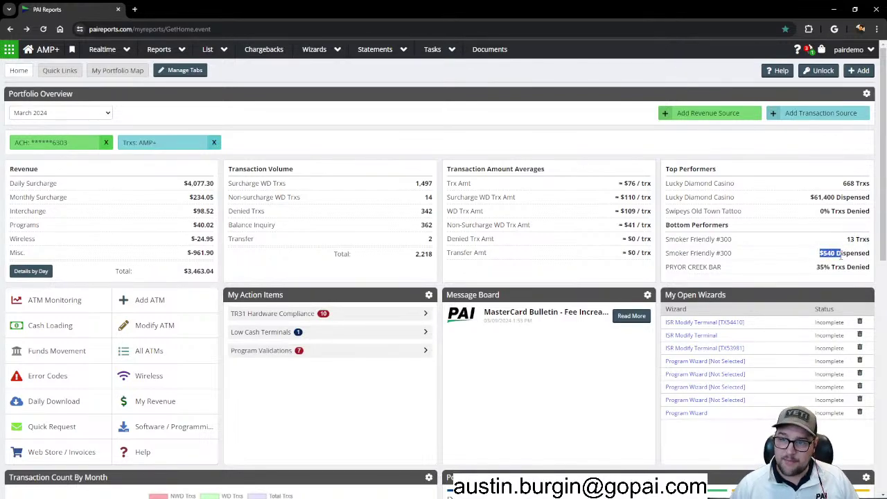
left_click(771, 279)
left_click_drag(665, 268, 725, 268)
left_click(734, 273)
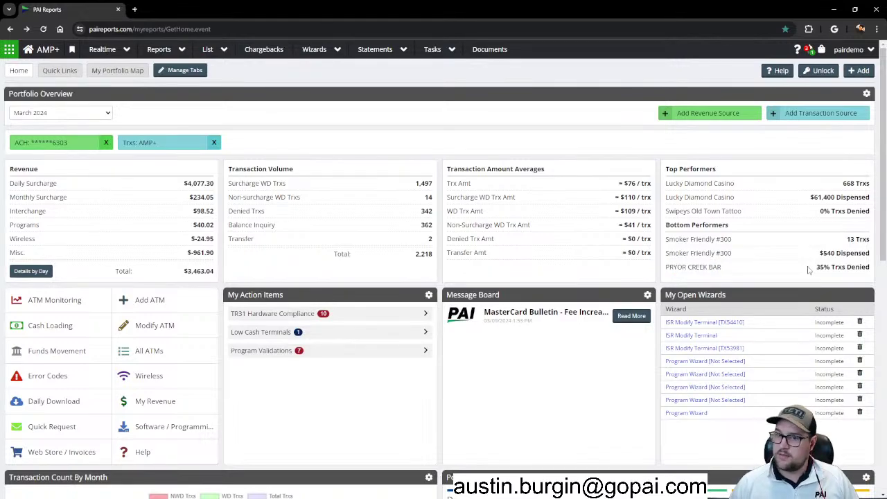
left_click_drag(814, 268, 854, 270)
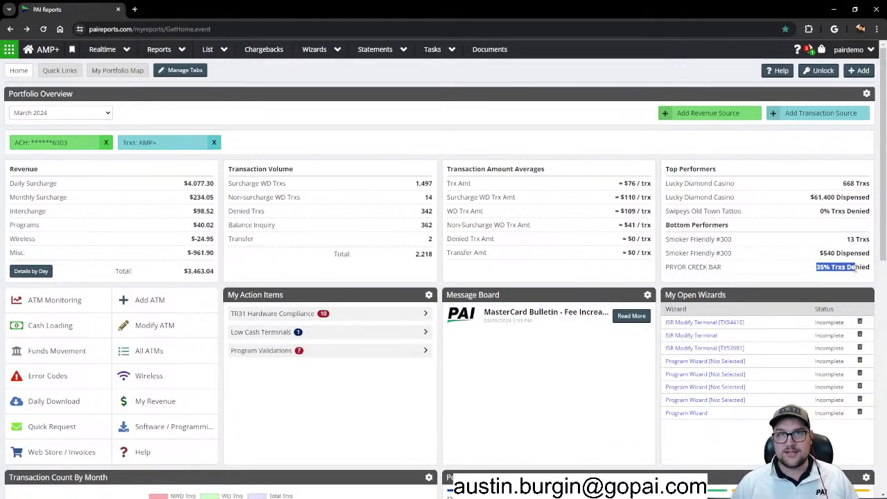
left_click(778, 278)
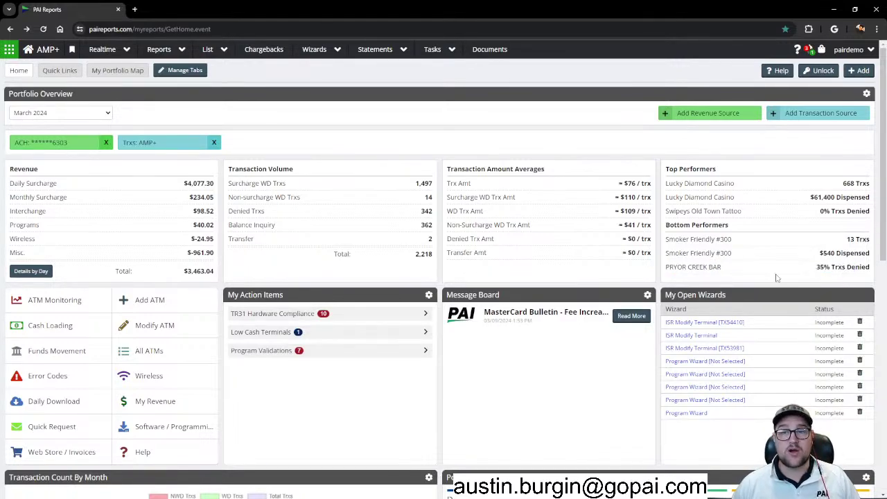
left_click_drag(722, 274, 667, 270)
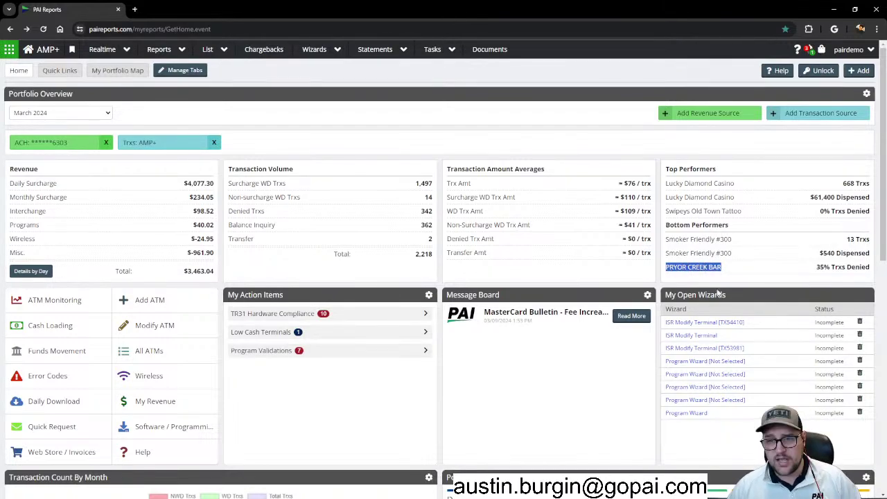
left_click(701, 266)
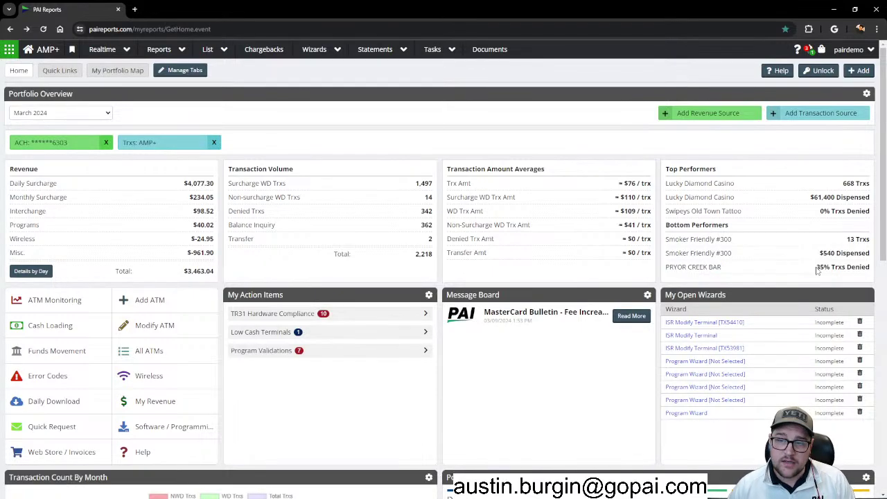
- Switch the Portfolio Overview to February 2024 and review that month's top and bottom performers
left_click(46, 113)
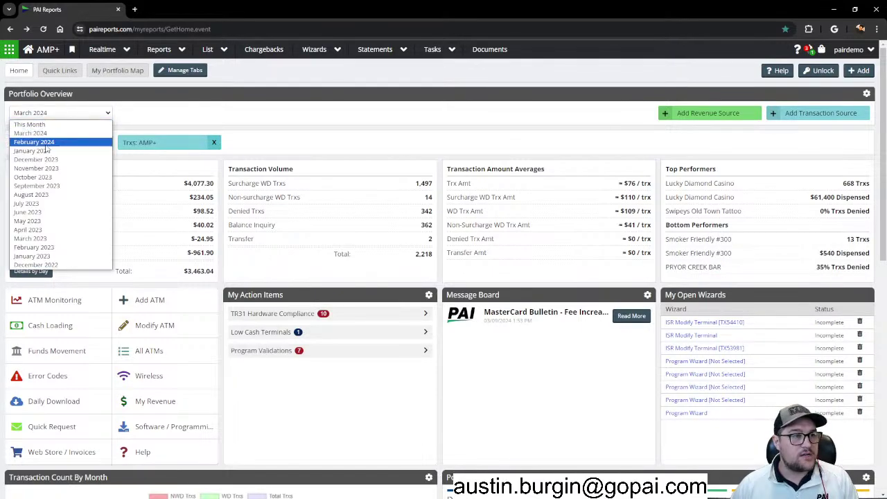
left_click(41, 142)
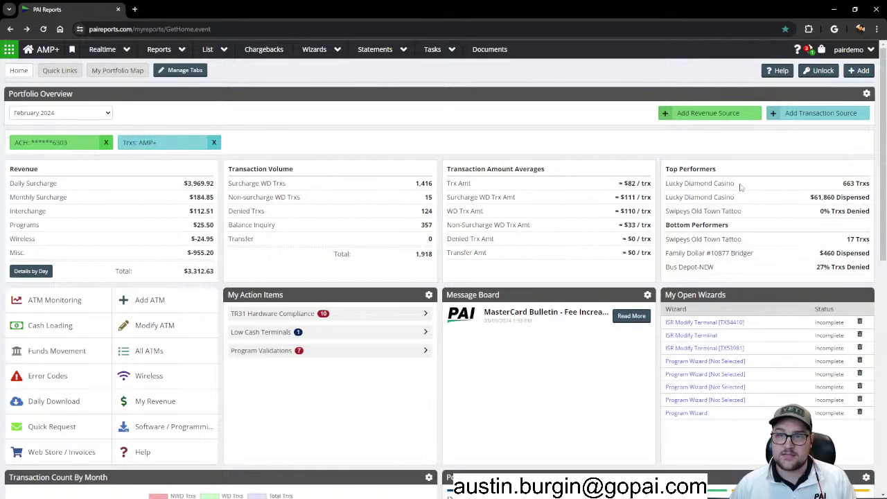
left_click_drag(740, 184, 661, 182)
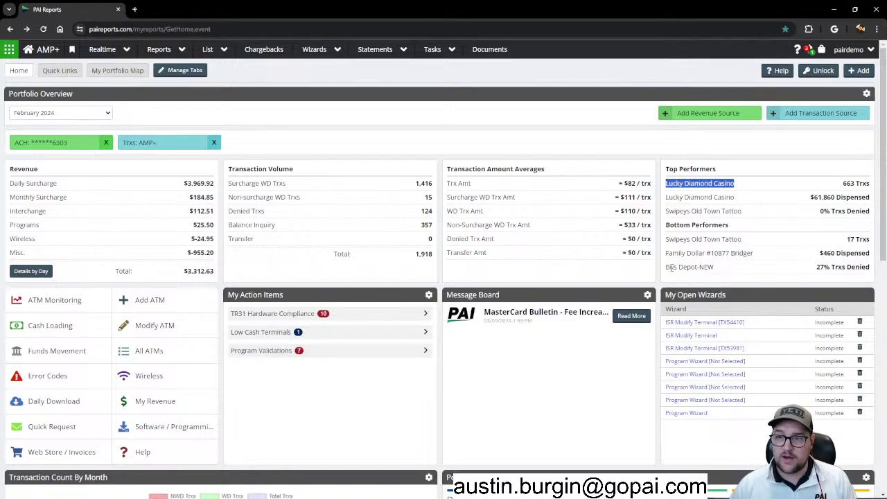
left_click_drag(669, 268, 709, 269)
left_click(714, 277)
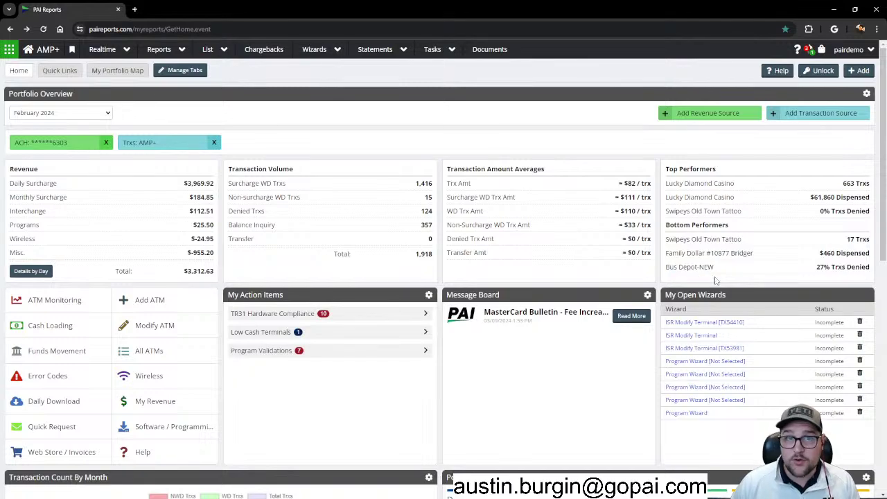
left_click_drag(815, 267, 852, 267)
left_click(849, 270)
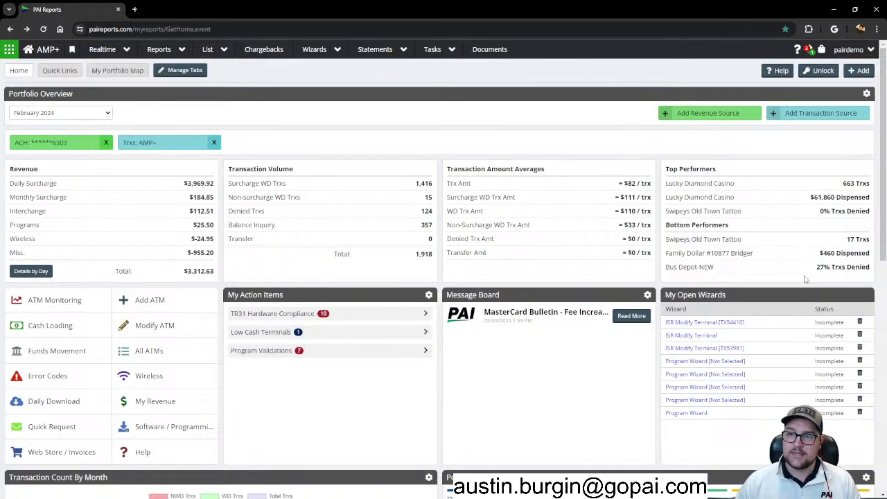
left_click_drag(718, 268, 714, 239)
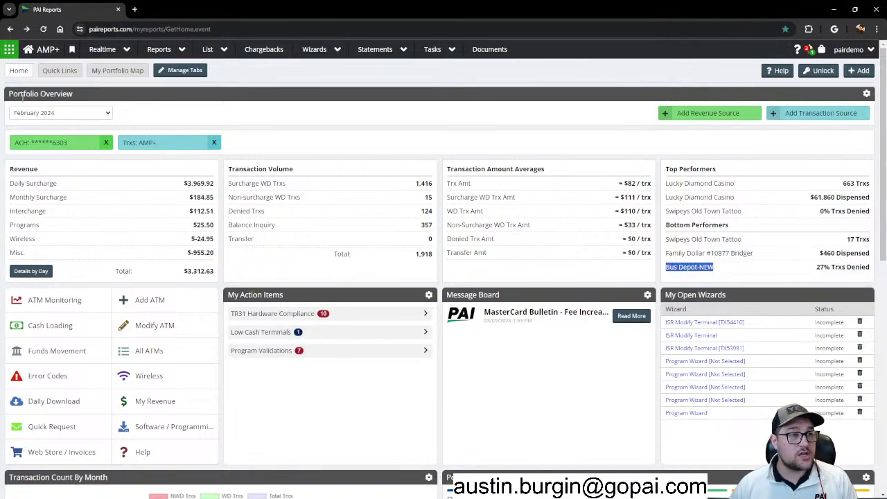
- Set the Portfolio Overview period to This Month
left_click(33, 114)
left_click(340, 137)
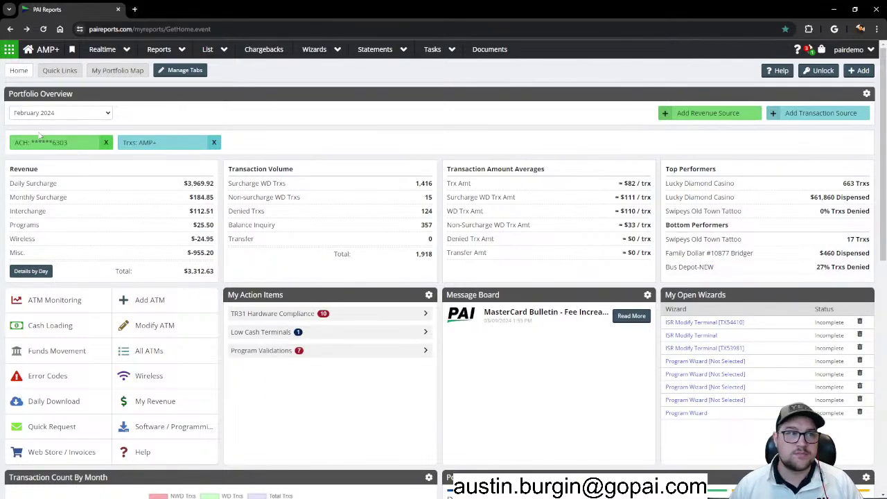
left_click(55, 116)
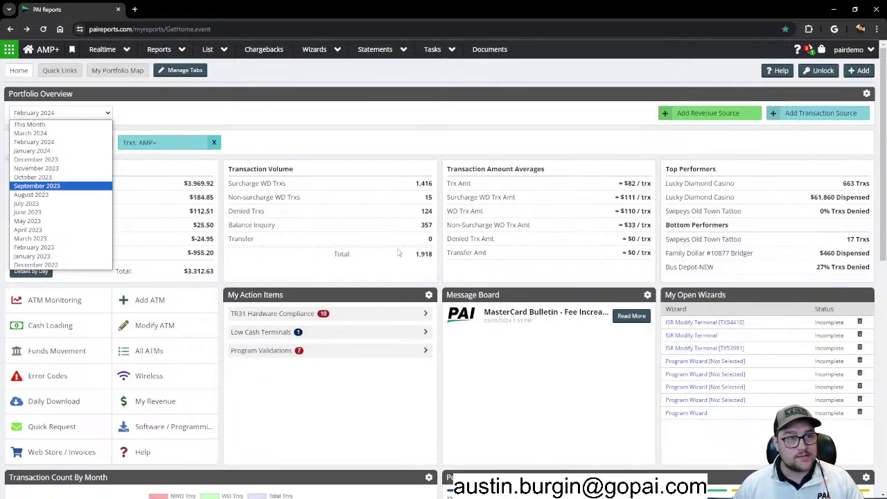
left_click(52, 126)
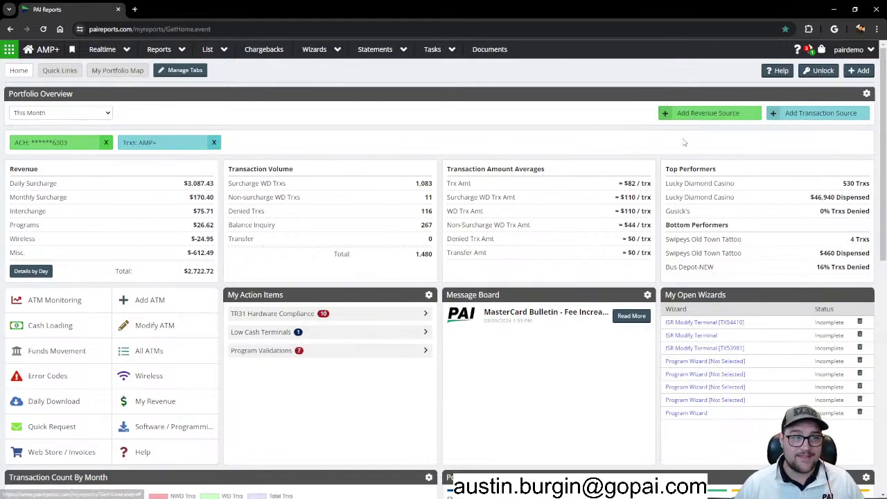
- View the bank account selection for adding a revenue source and the business selection for adding a transaction source, closing both without choosing anything
left_click(706, 113)
left_click(367, 166)
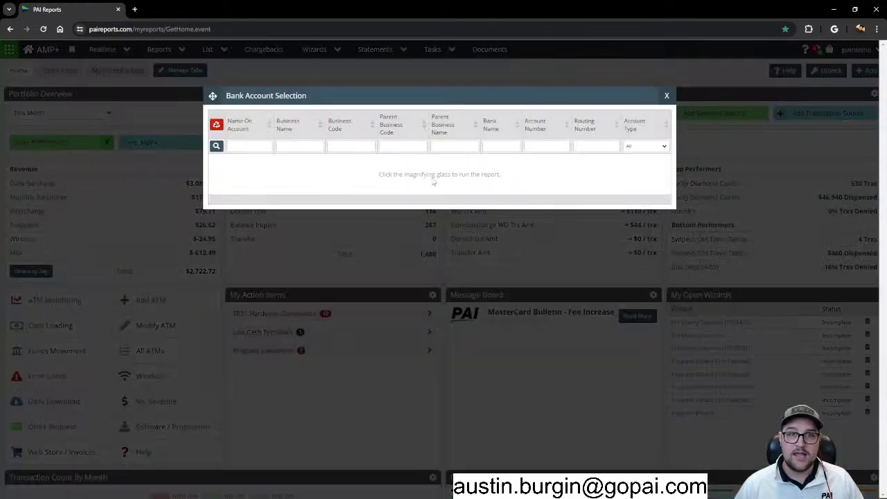
left_click(666, 95)
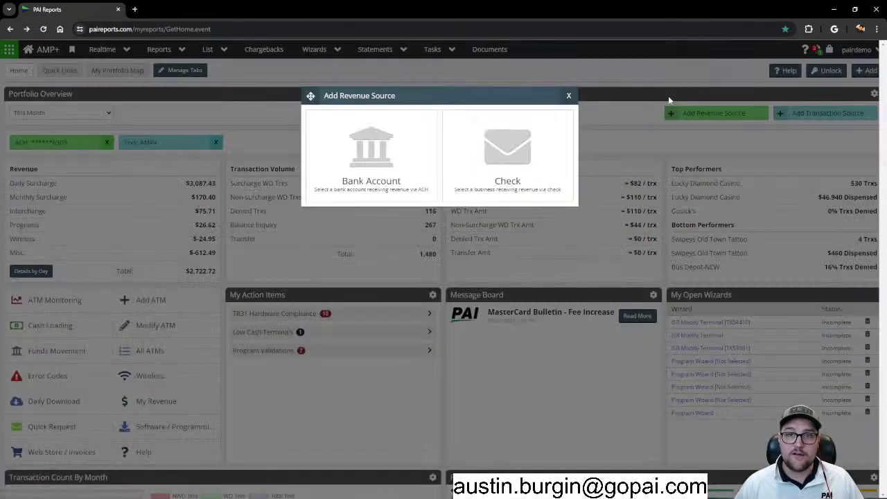
left_click(568, 97)
left_click(802, 118)
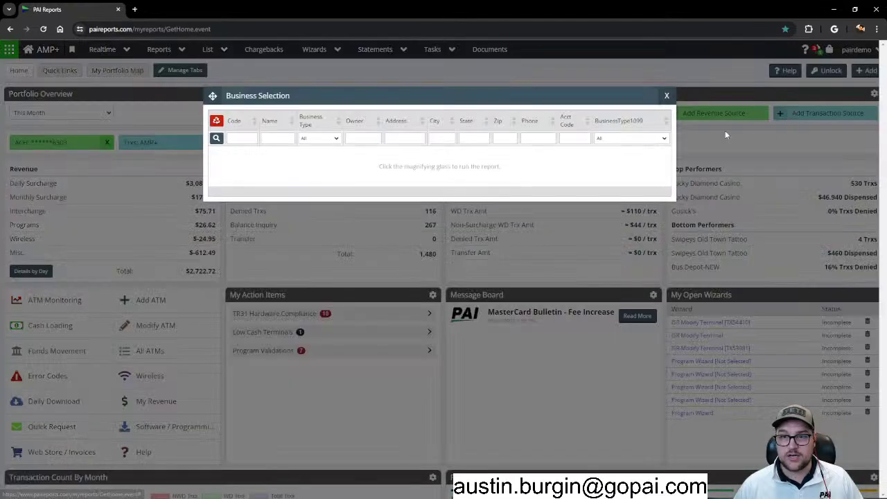
left_click(666, 95)
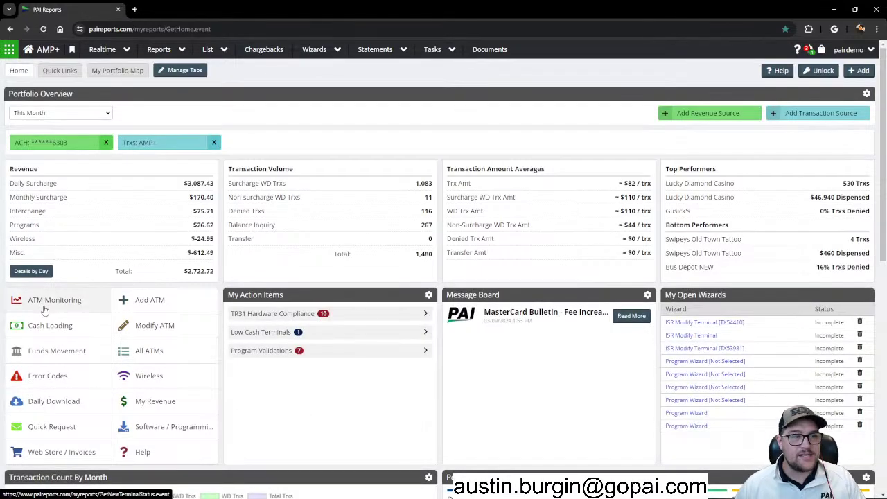
- Open the ATM Monitoring shortcut and run the Terminal Status report with its default filters
left_click(45, 310)
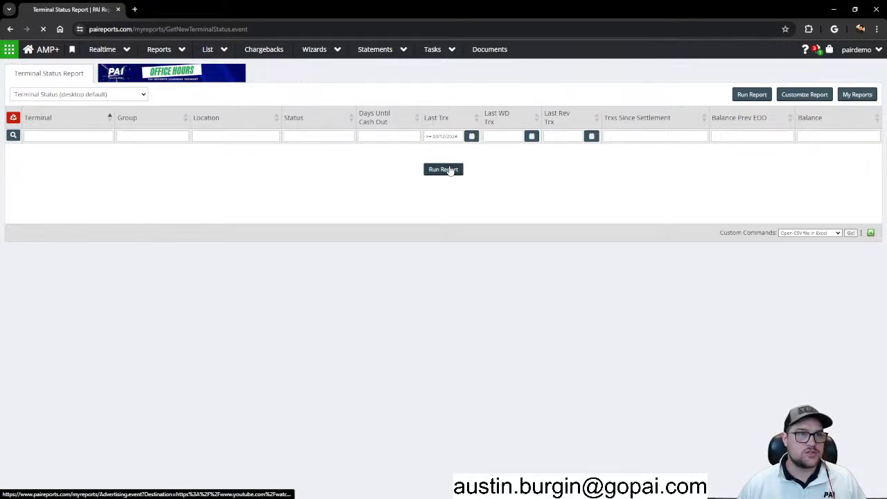
left_click(450, 170)
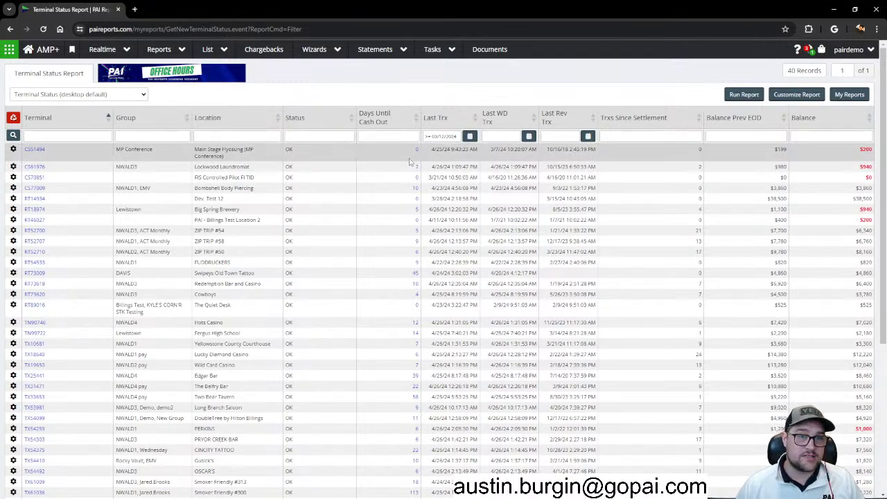
scroll(332, 145, "down", 1)
scroll(122, 129, "up", 1)
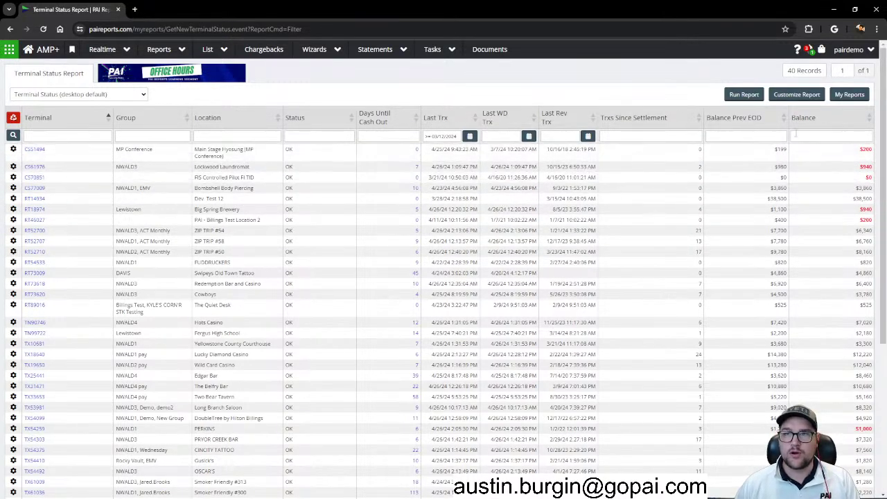
left_click(790, 98)
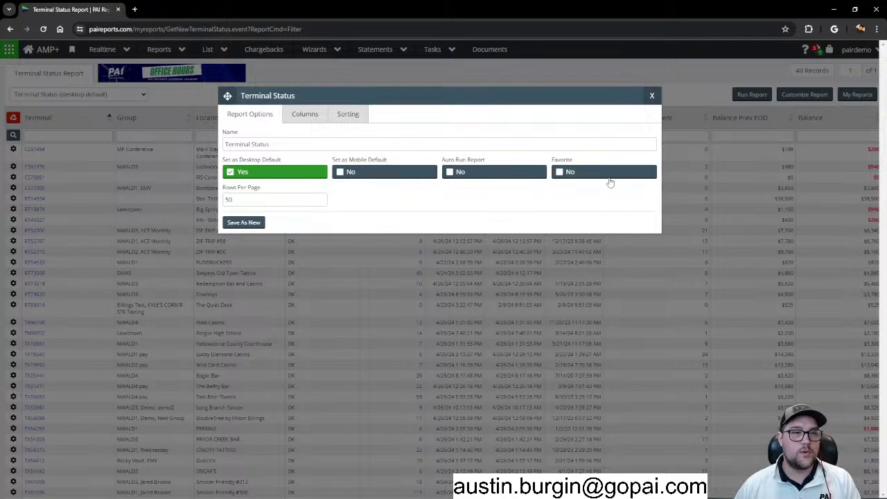
left_click_drag(305, 144, 203, 131)
type("AllSITN IOS")
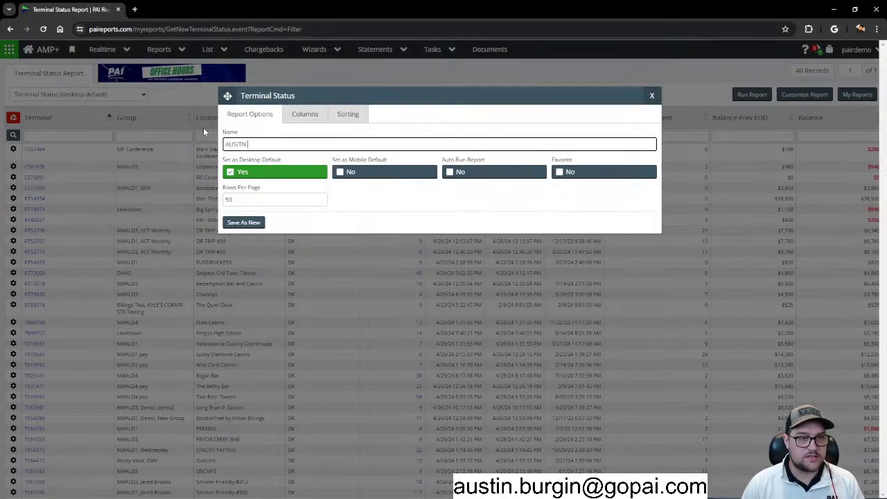
key("BackSpace")
key("BackSpace")
type("S COOL")
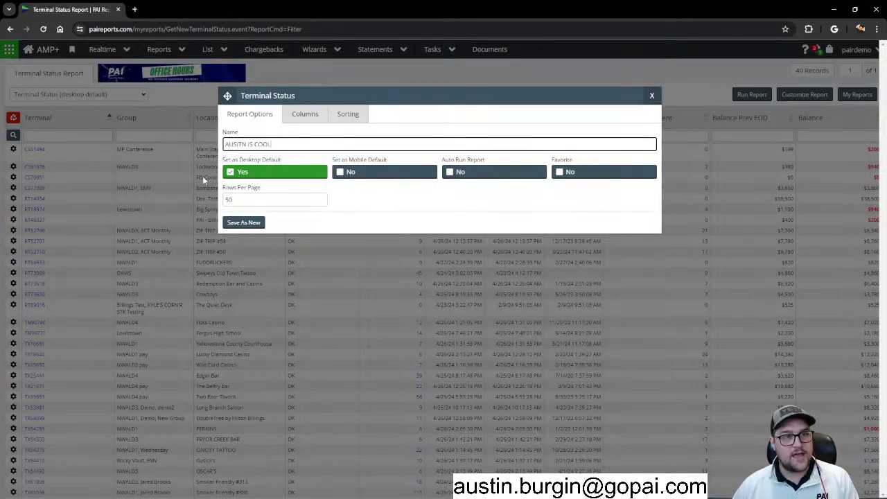
left_click(238, 171)
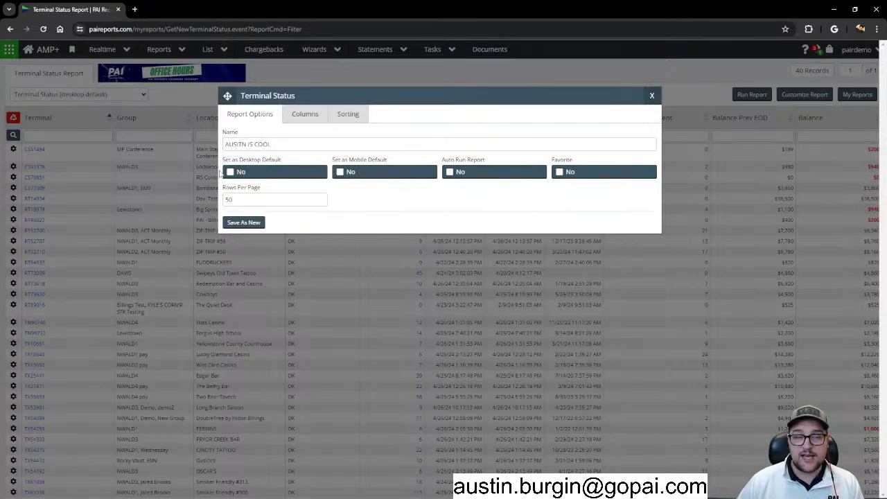
left_click(237, 176)
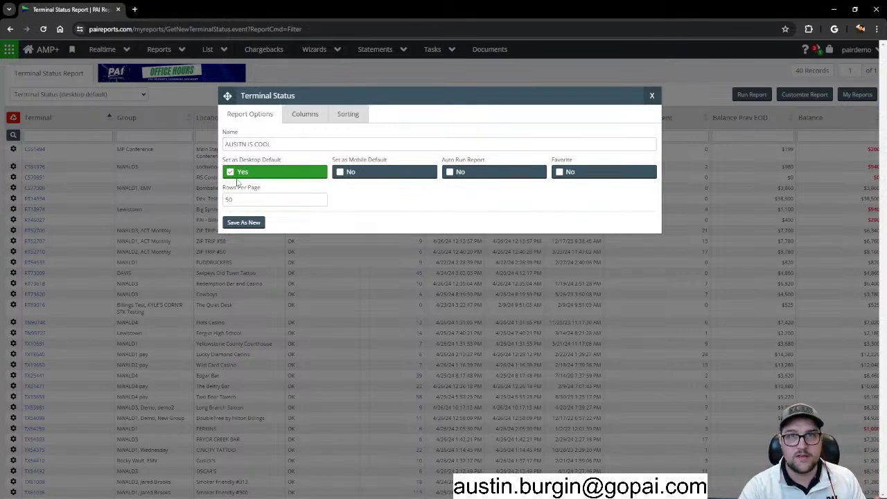
left_click(380, 177)
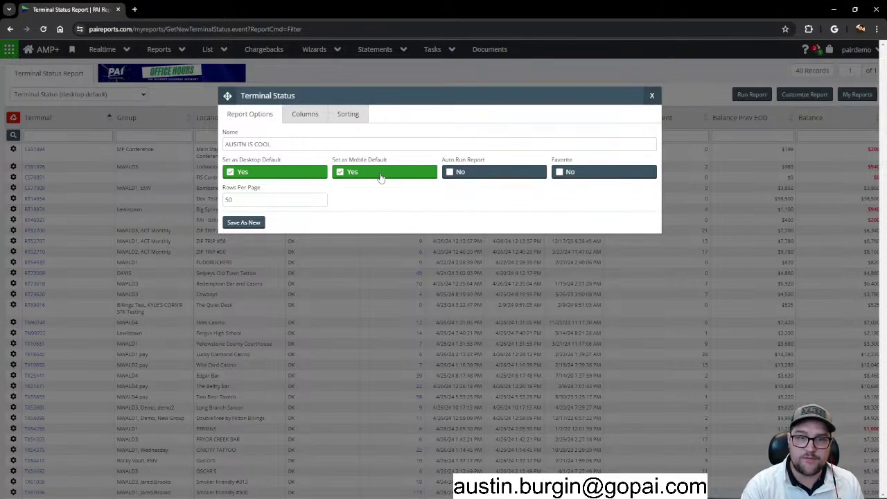
left_click(486, 174)
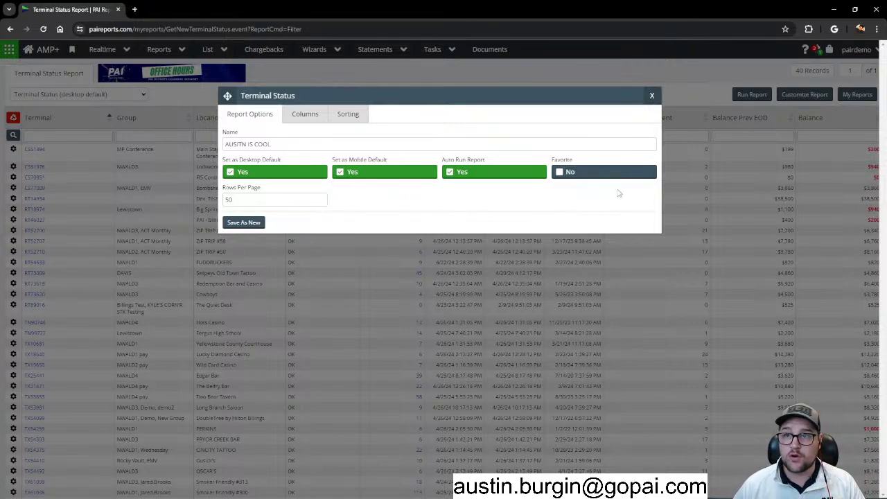
left_click(652, 95)
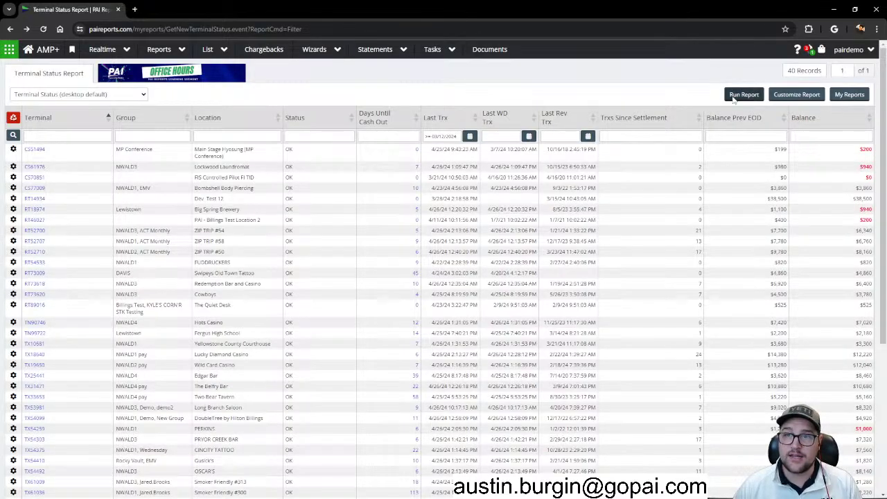
- Customize the Terminal Status report with a new custom name, Favorite set to Yes and 200 rows per page
left_click(743, 95)
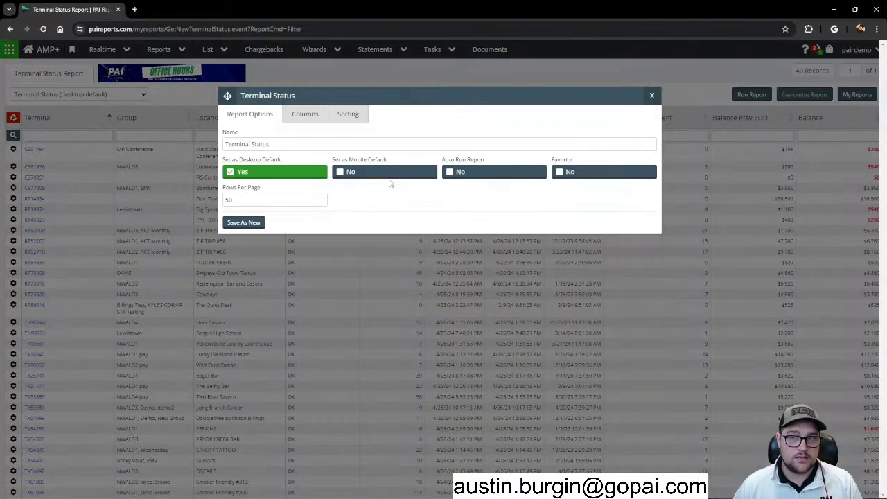
triple_click(361, 143)
type("AUSTIN IS COOL")
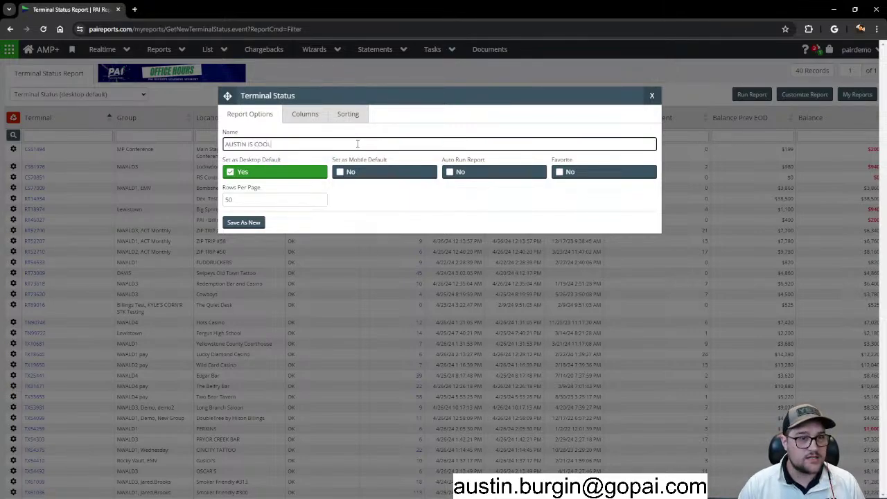
left_click(572, 173)
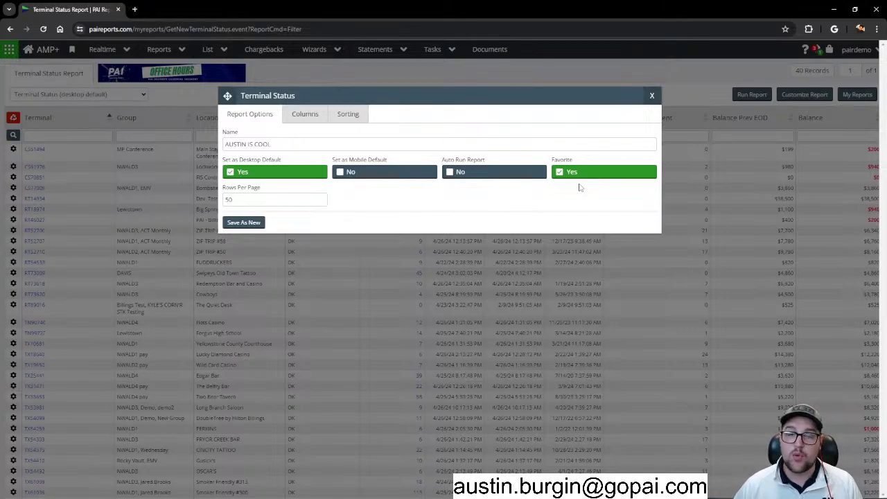
left_click_drag(260, 198, 223, 200)
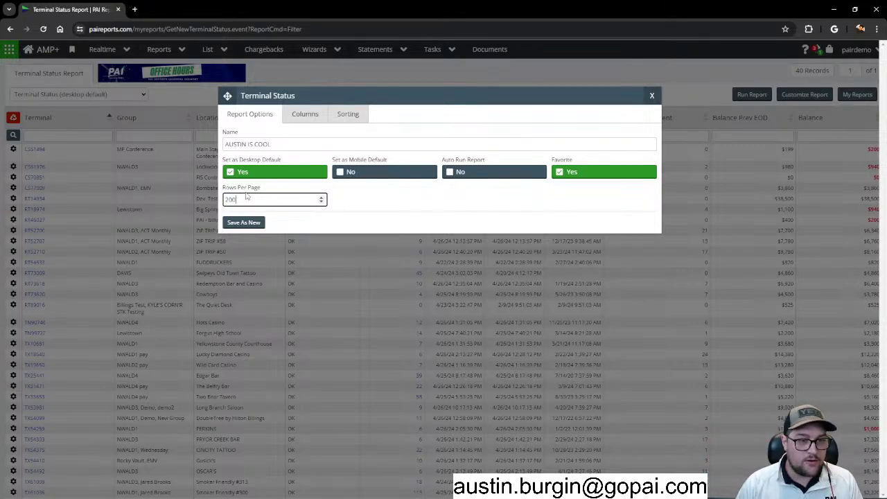
- Move the Group column above Terminal in the report's column order
left_click(295, 122)
left_click(295, 119)
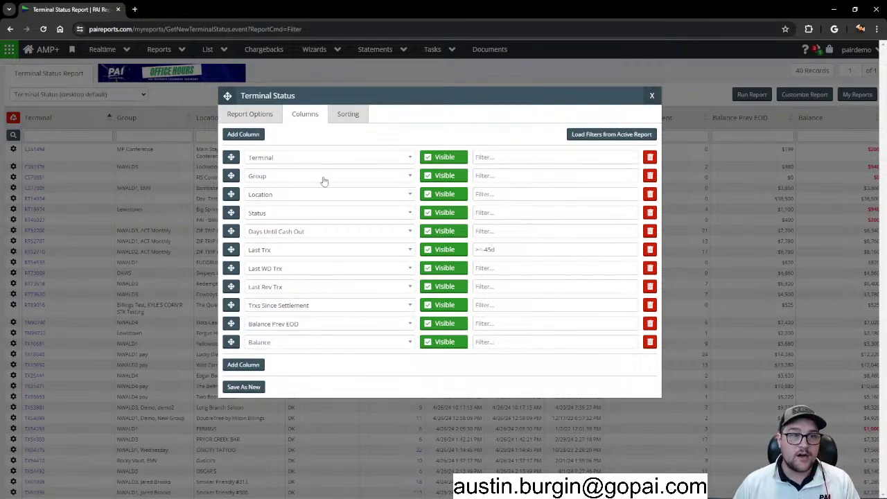
left_click_drag(231, 175, 231, 151)
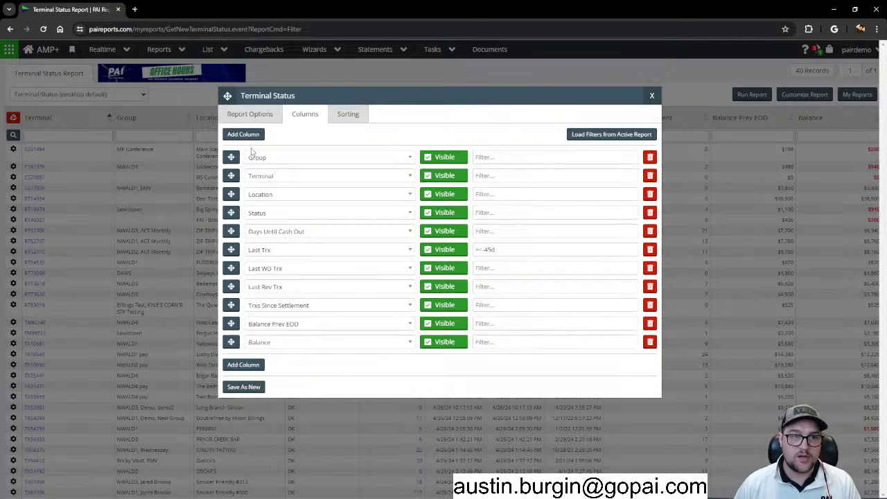
- Try hiding the Group column with an MP filter, and restore it to visible and unfiltered
left_click(435, 159)
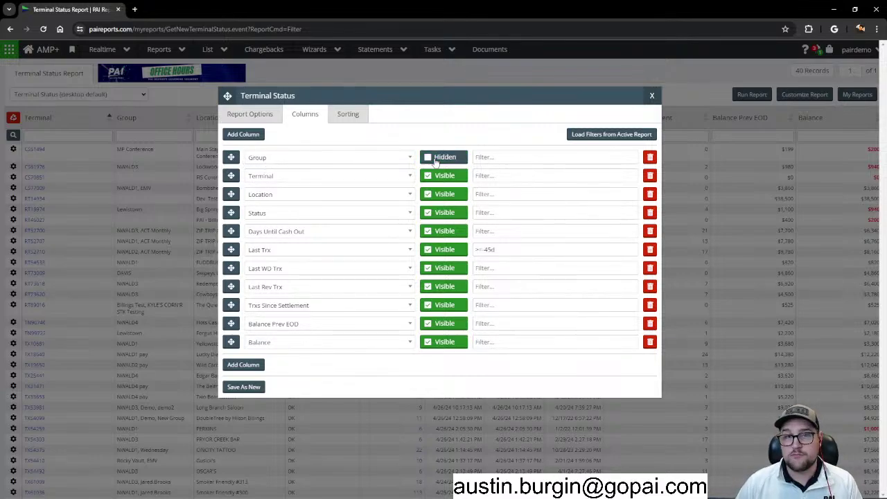
left_click(446, 160)
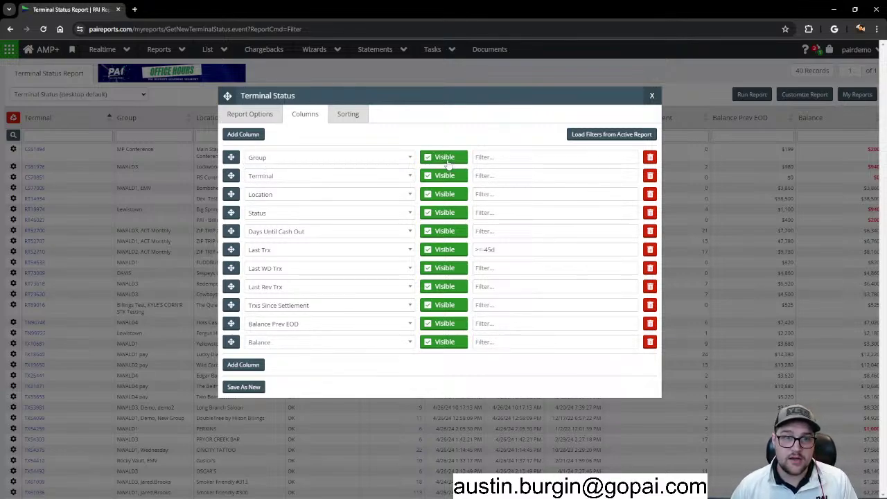
left_click(446, 160)
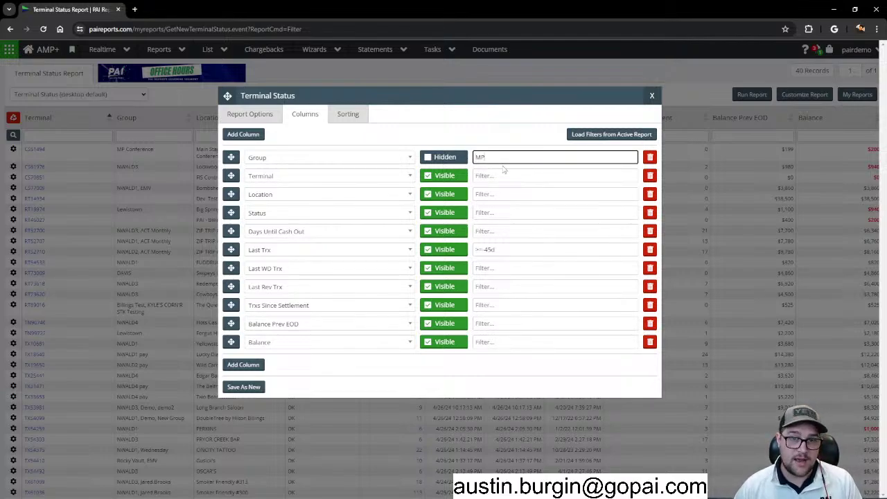
left_click(443, 159)
double_click(479, 158)
key("BackSpace")
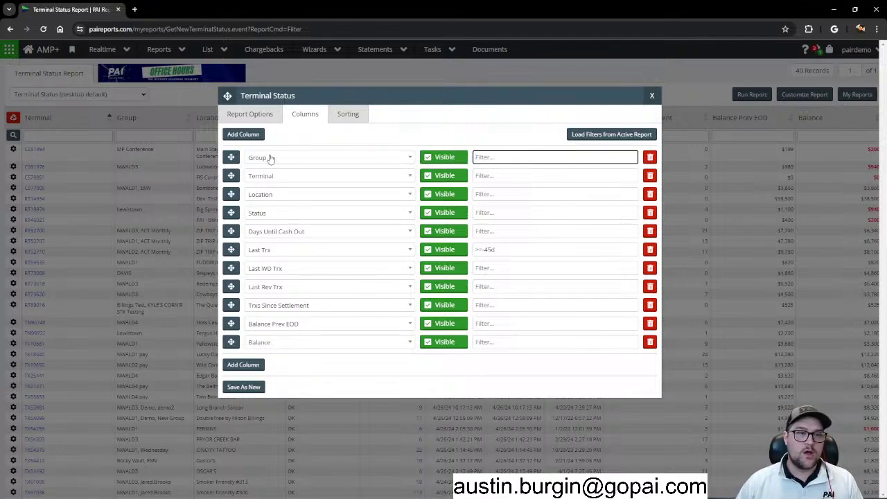
- Add a visible Today's Float column above Group at the start of the report's columns
left_click(254, 366)
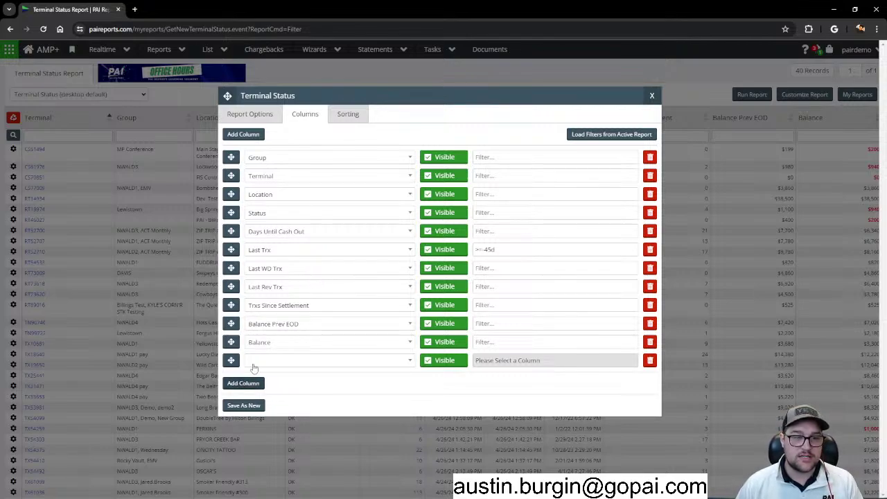
left_click(349, 362)
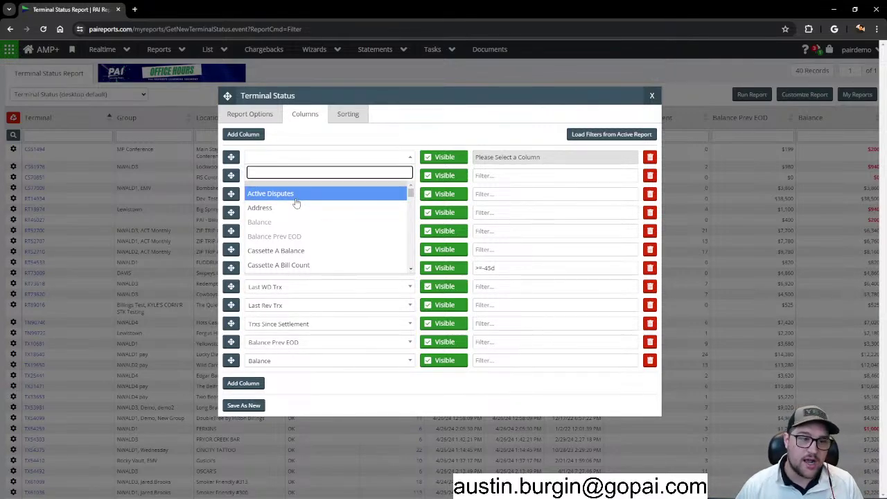
scroll(315, 250, "down", 1)
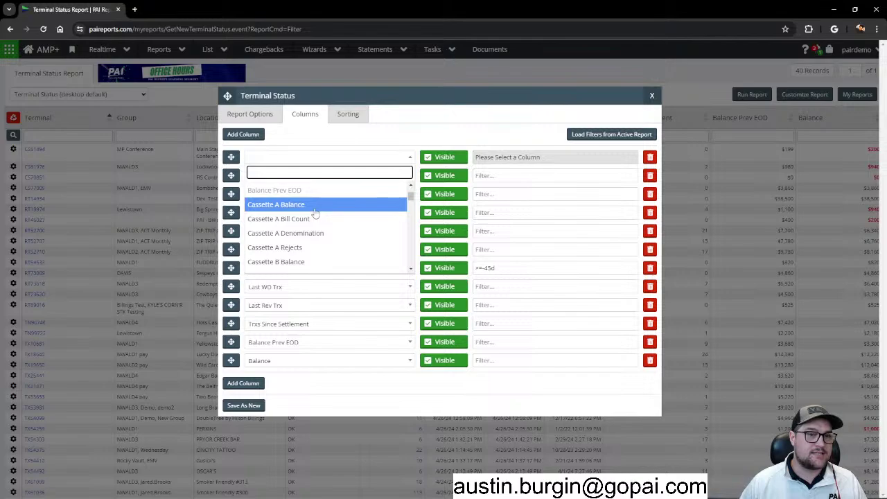
scroll(316, 216, "down", 1)
scroll(305, 222, "up", 1)
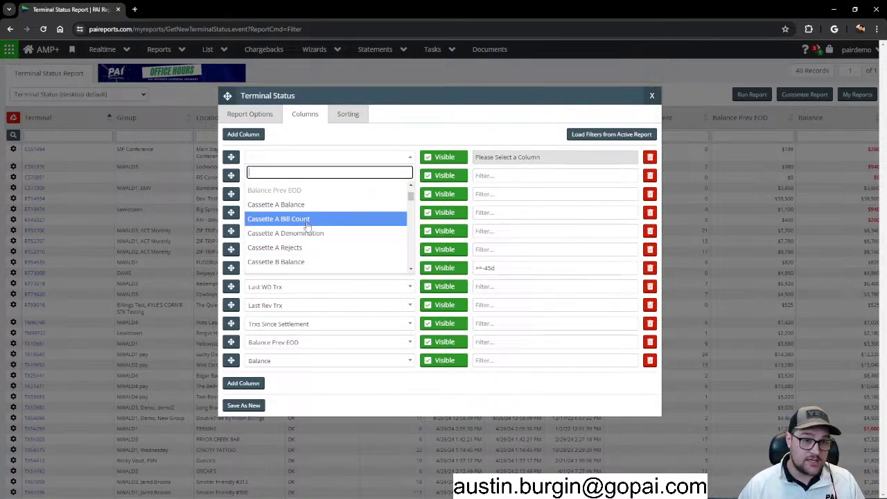
scroll(305, 228, "down", 4)
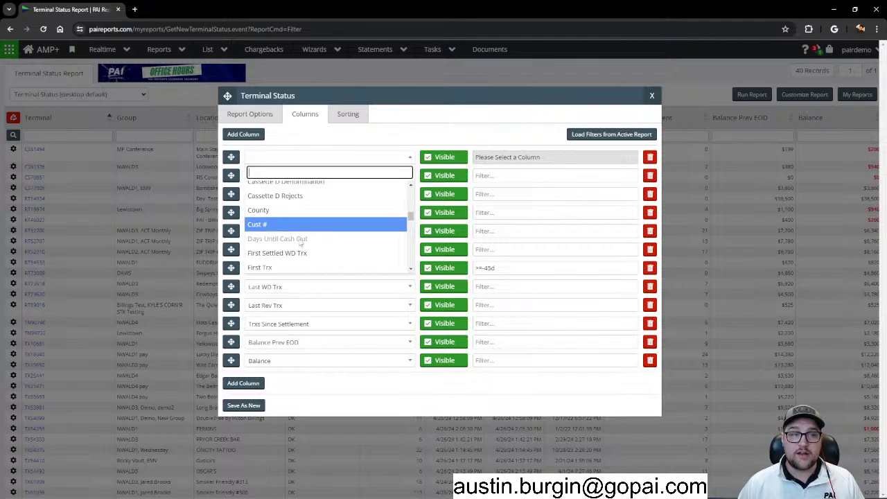
scroll(284, 221, "down", 1)
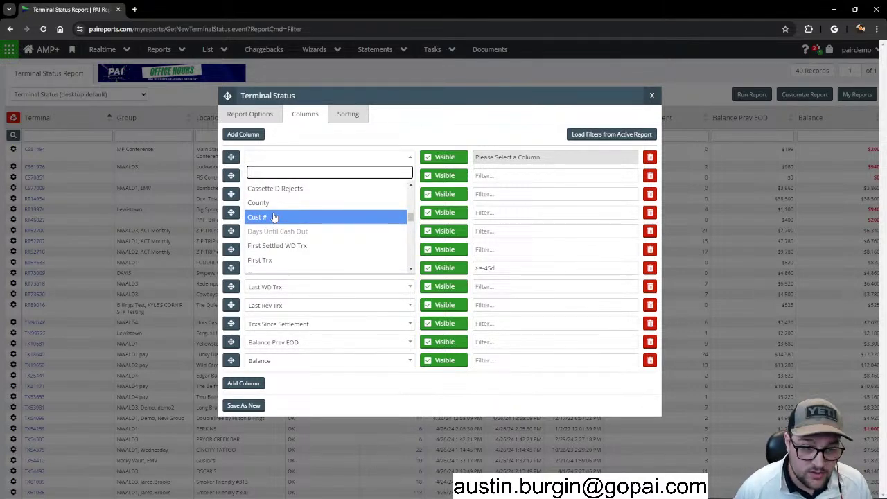
scroll(284, 218, "down", 3)
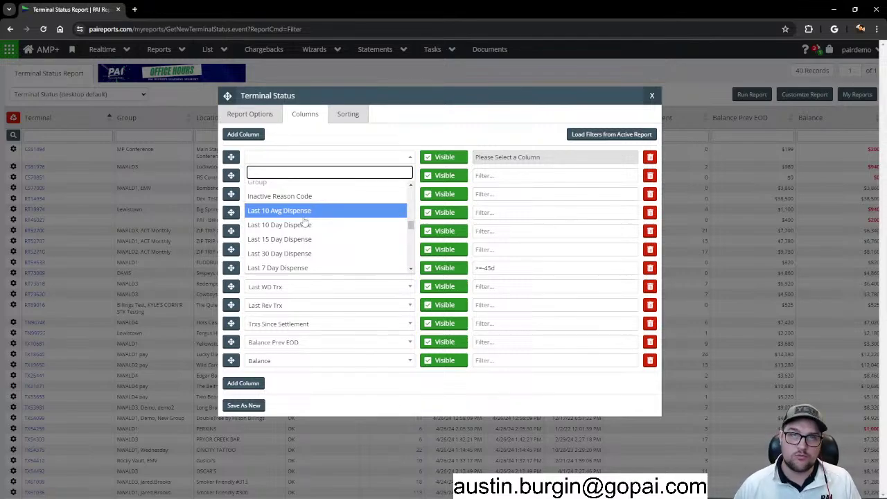
scroll(305, 221, "down", 5)
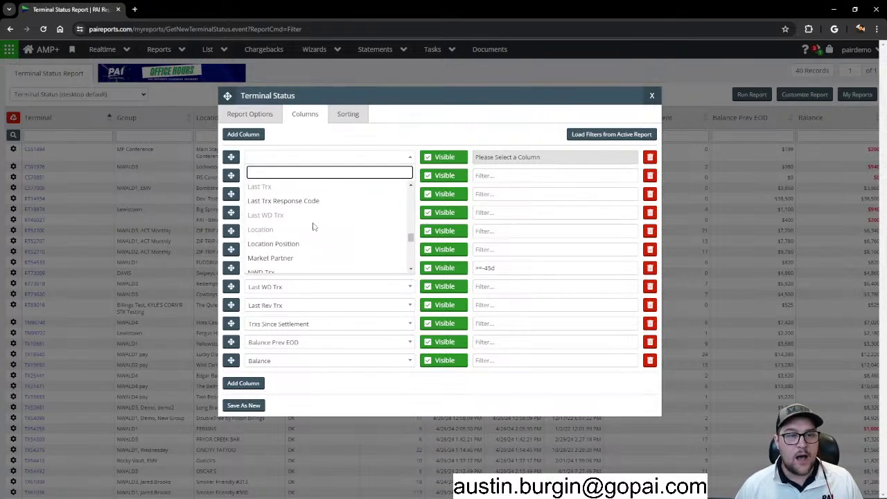
scroll(313, 227, "down", 3)
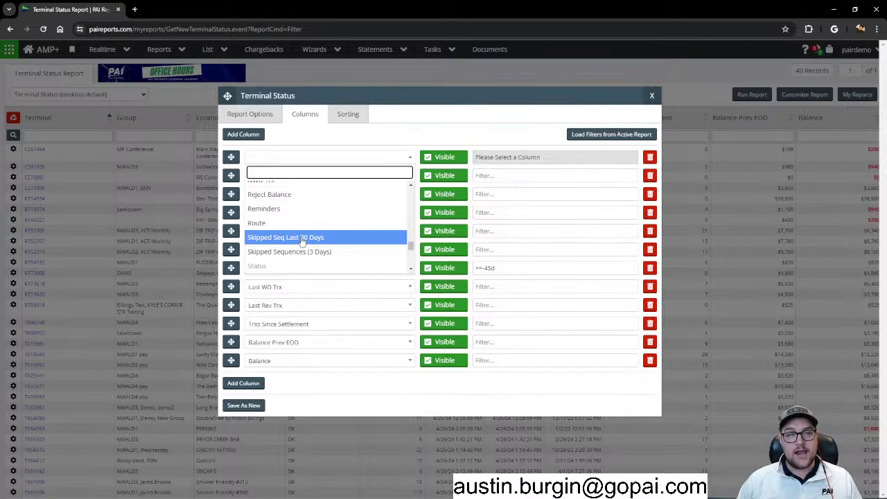
scroll(302, 241, "down", 2)
scroll(309, 245, "down", 2)
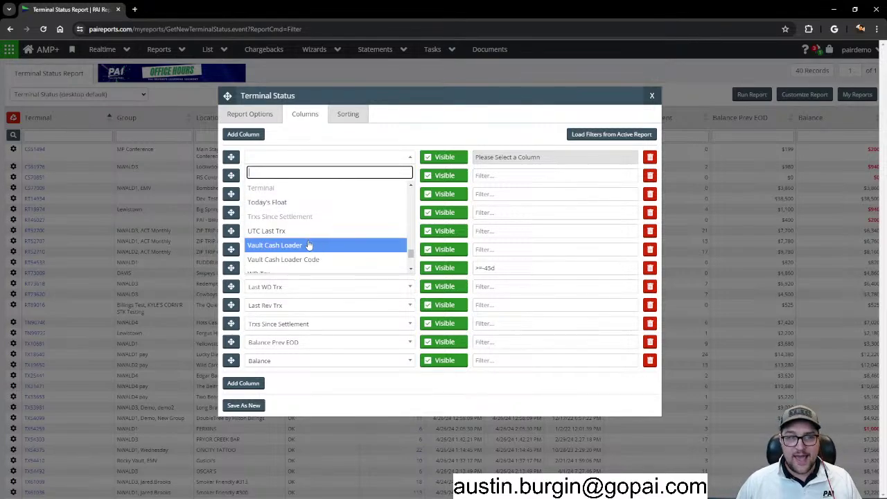
left_click(269, 206)
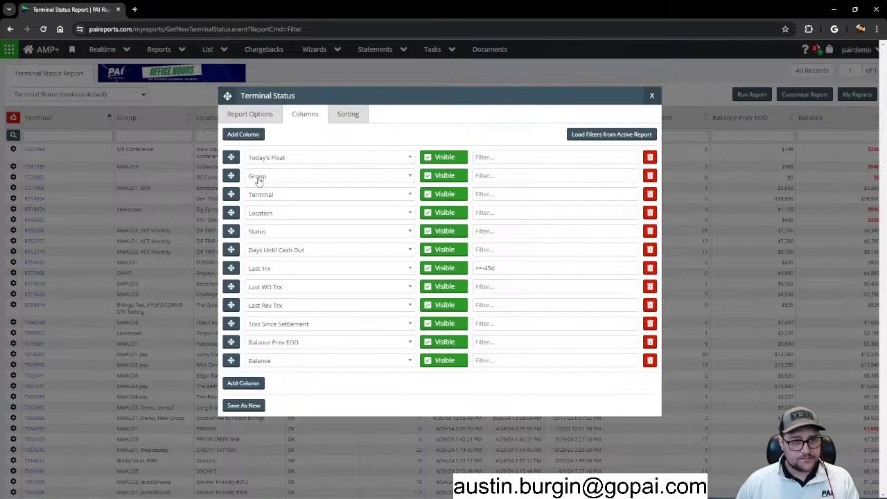
left_click(280, 160)
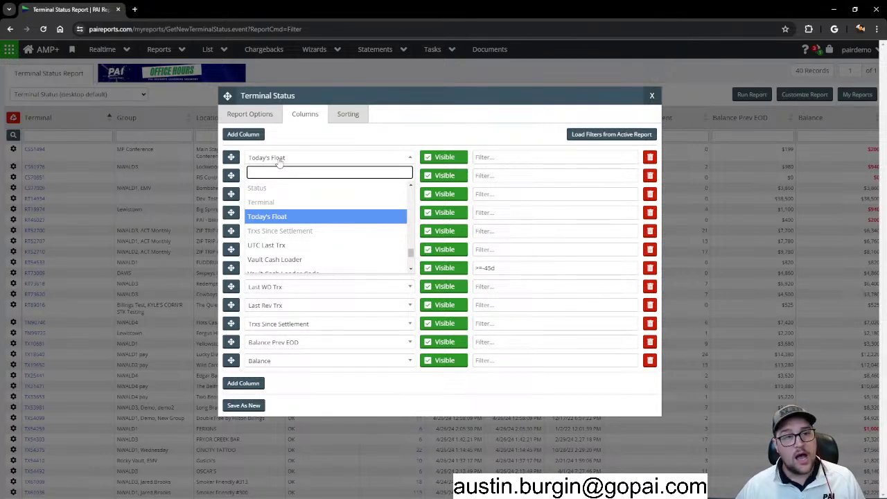
left_click(291, 219)
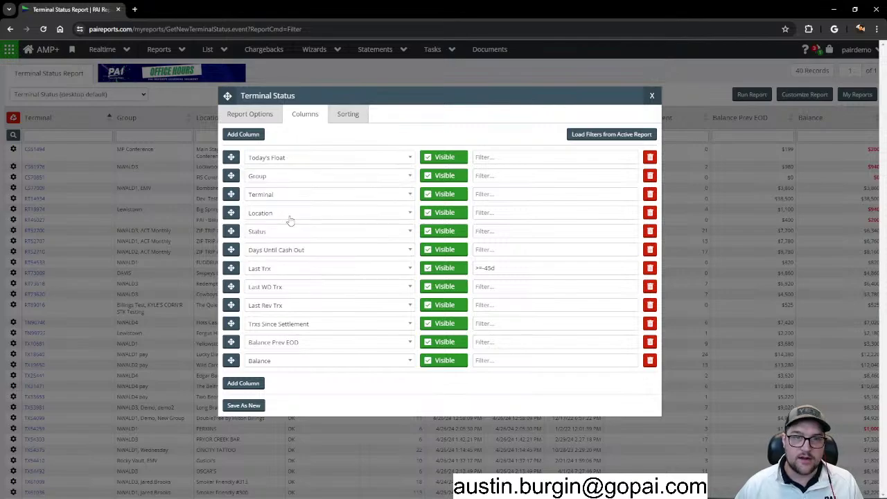
- Add a visible Route column at the end of the Terminal Status report's columns
left_click(256, 383)
left_click(291, 381)
scroll(326, 436, "down", 8)
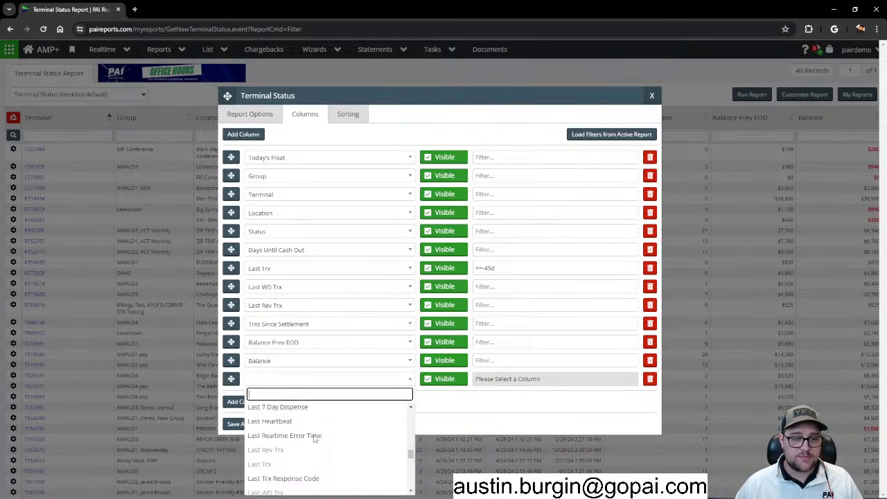
scroll(325, 433, "down", 5)
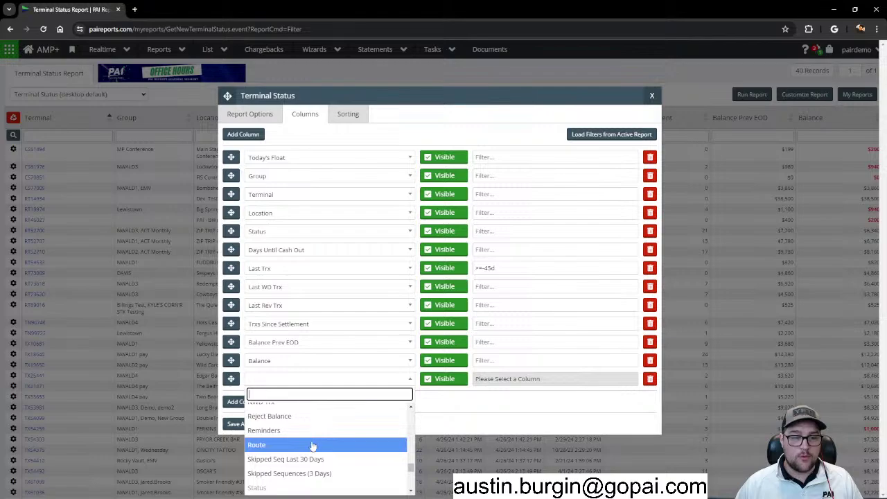
scroll(289, 443, "down", 5)
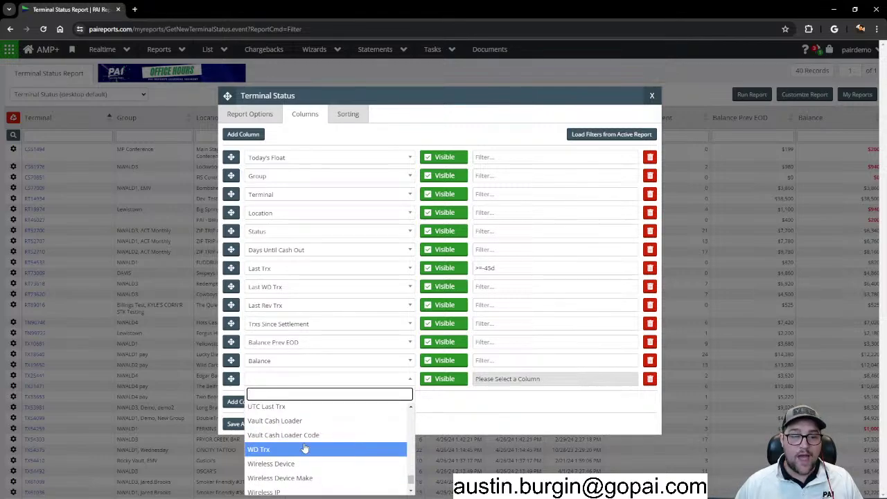
scroll(290, 447, "up", 4)
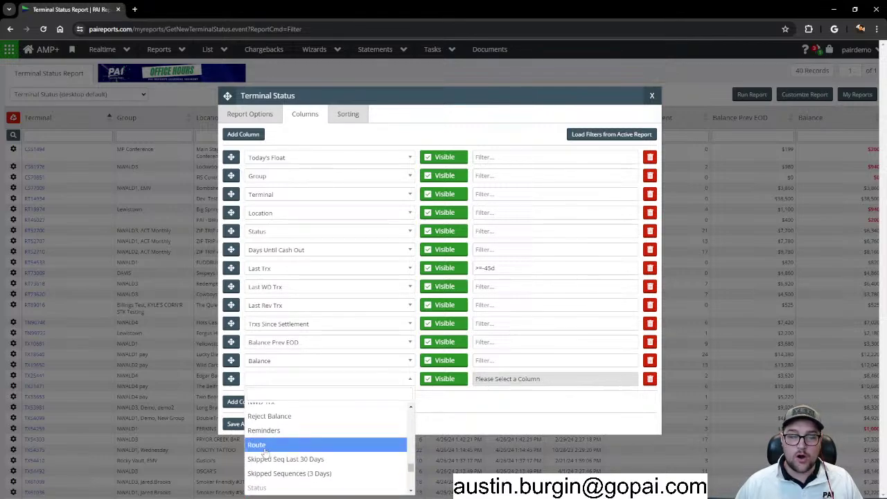
left_click(269, 450)
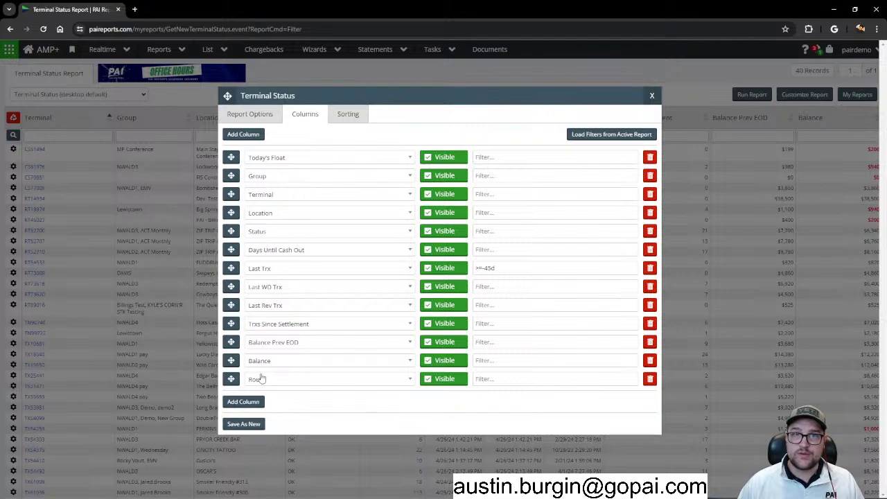
- Try filtering the Route column by A and by B, and remove the column from the report
left_click(531, 378)
type("A")
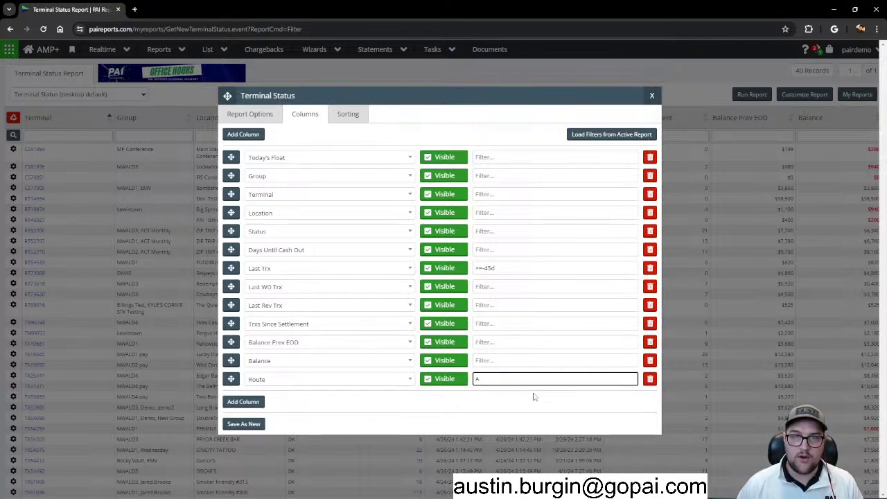
key("BackSpace")
type("B")
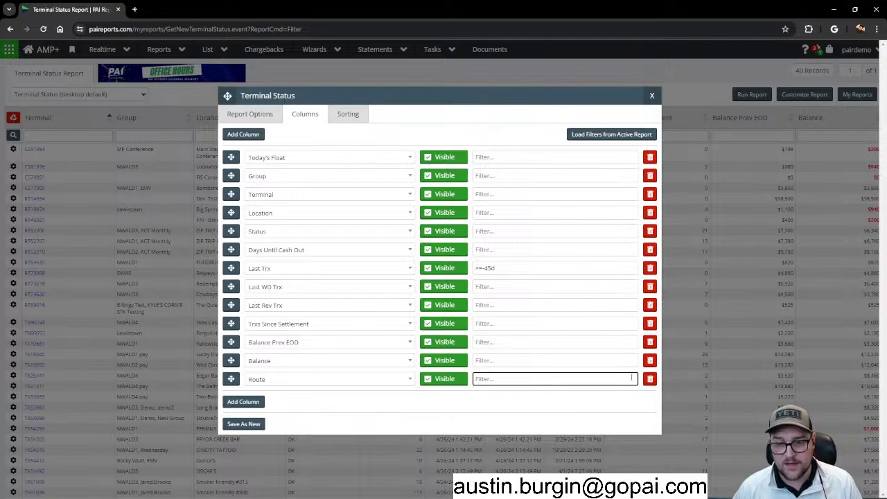
left_click(650, 379)
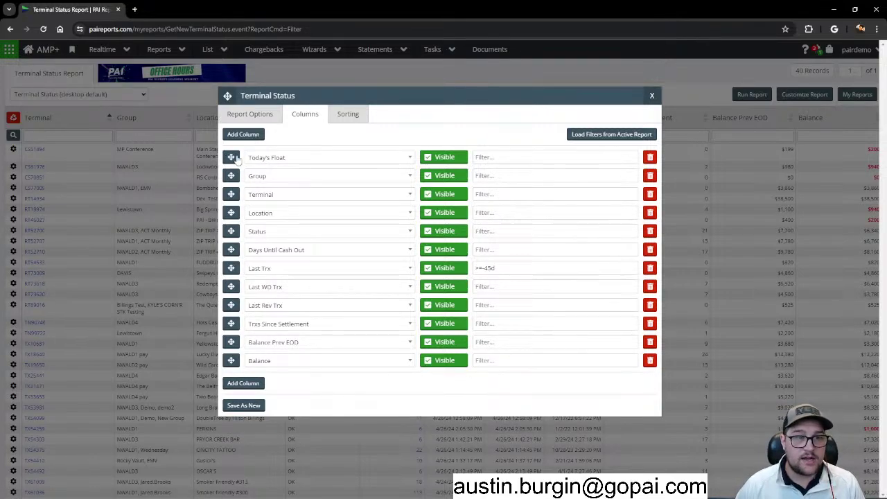
- Sort the Terminal Status report by Today's Float in Descending order and save it as a new configuration
left_click(346, 119)
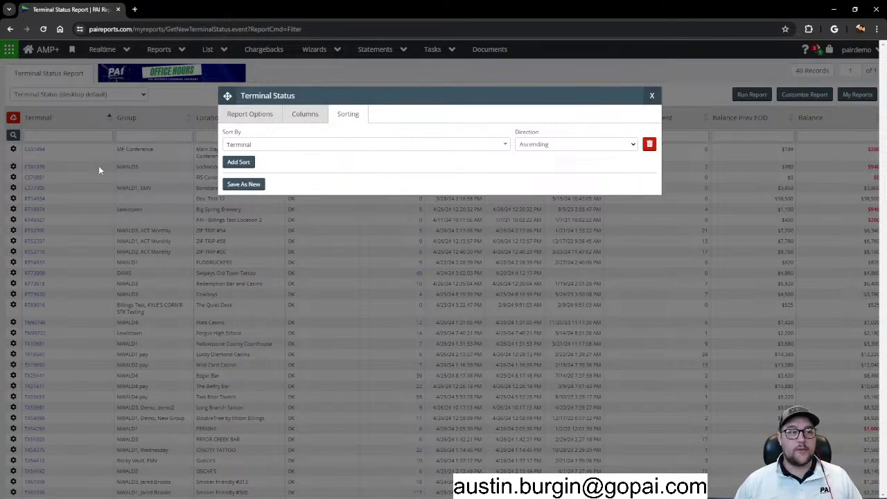
left_click(278, 144)
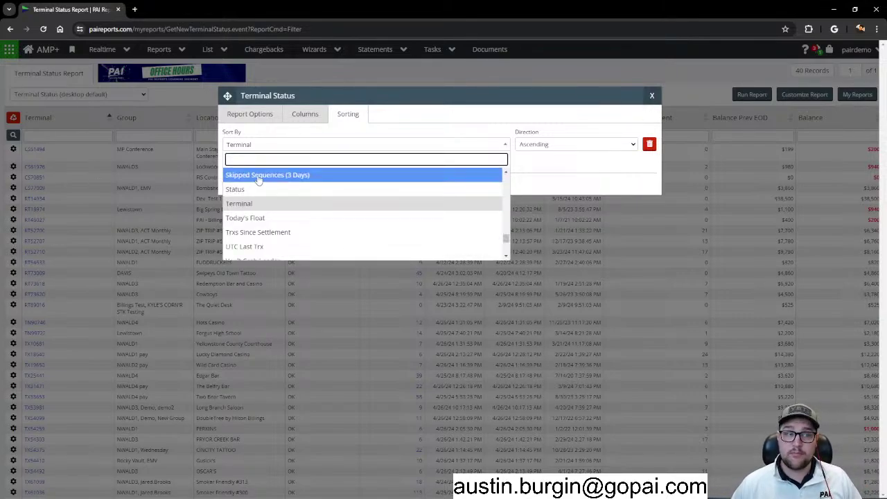
scroll(283, 211, "down", 5)
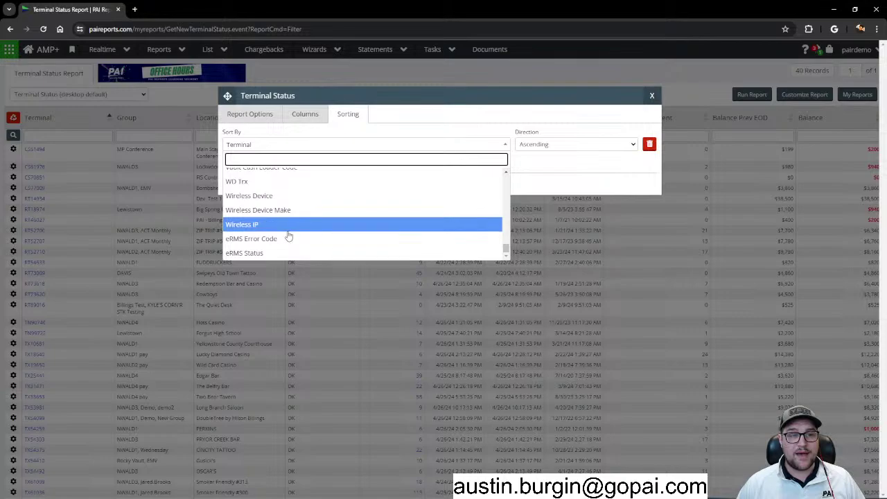
scroll(270, 239, "up", 5)
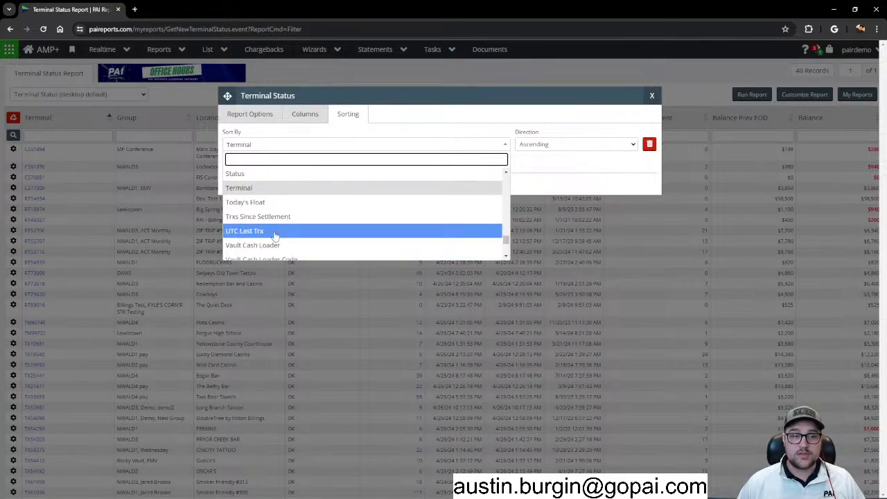
left_click(266, 204)
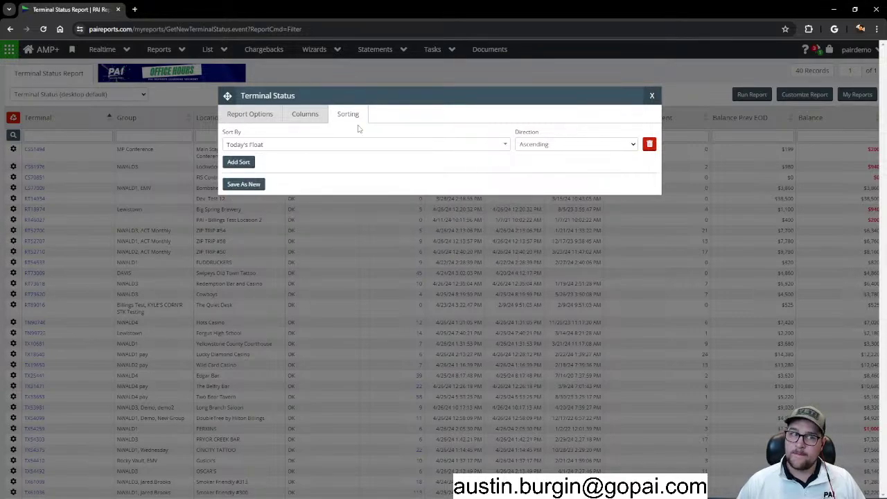
left_click(561, 143)
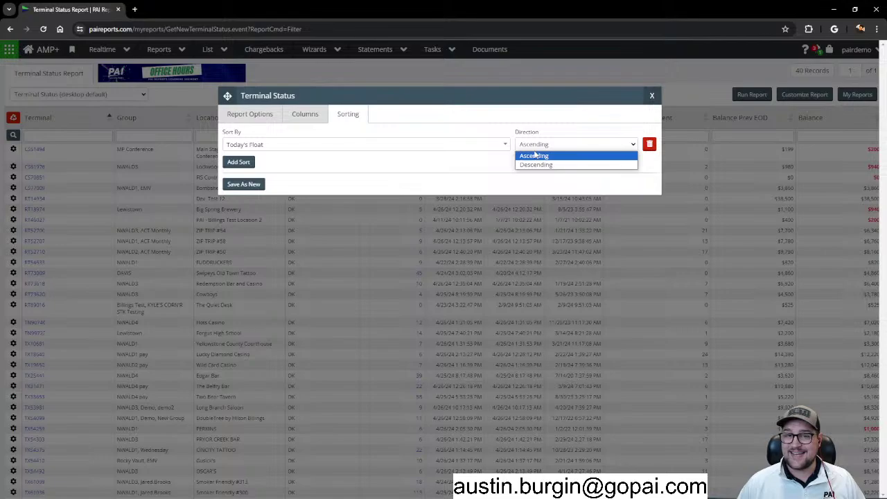
left_click(538, 165)
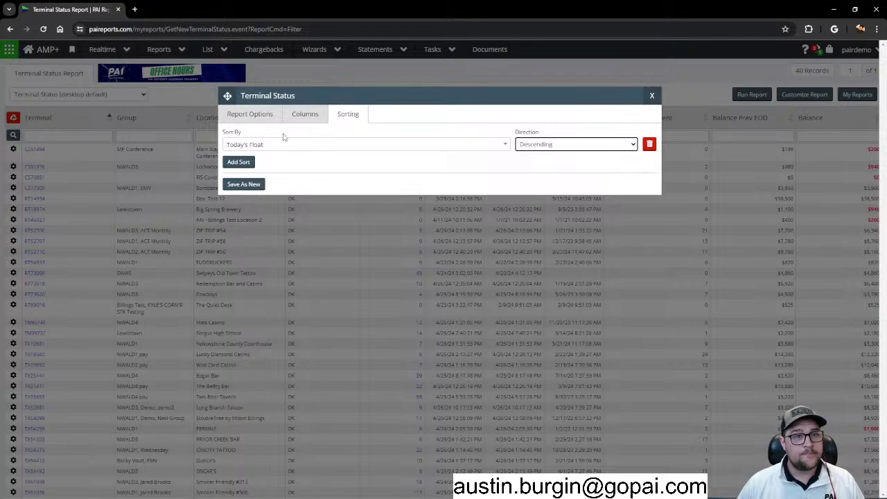
left_click(269, 116)
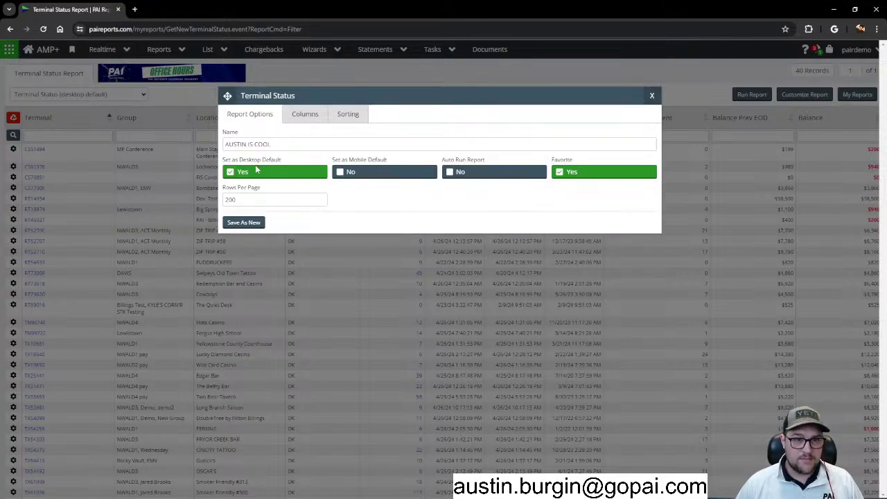
left_click(236, 223)
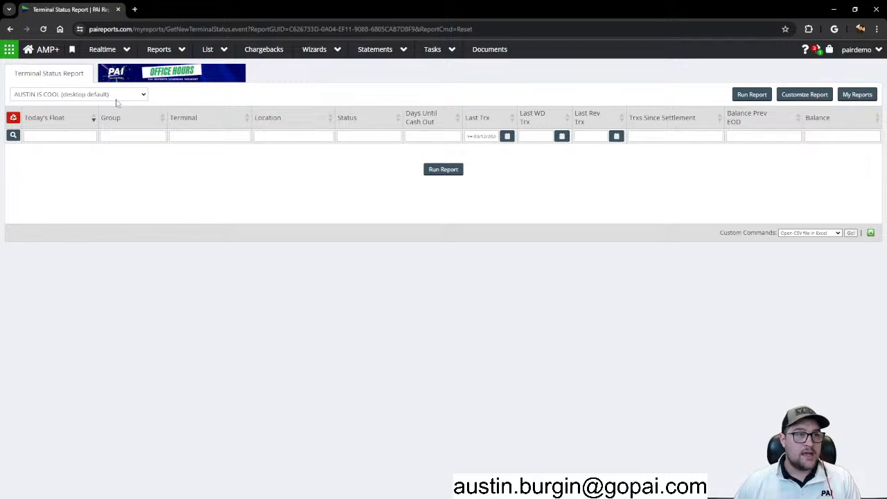
- Reopen the ATM Monitoring report from the home dashboard and run it with the custom desktop default configuration
left_click(39, 52)
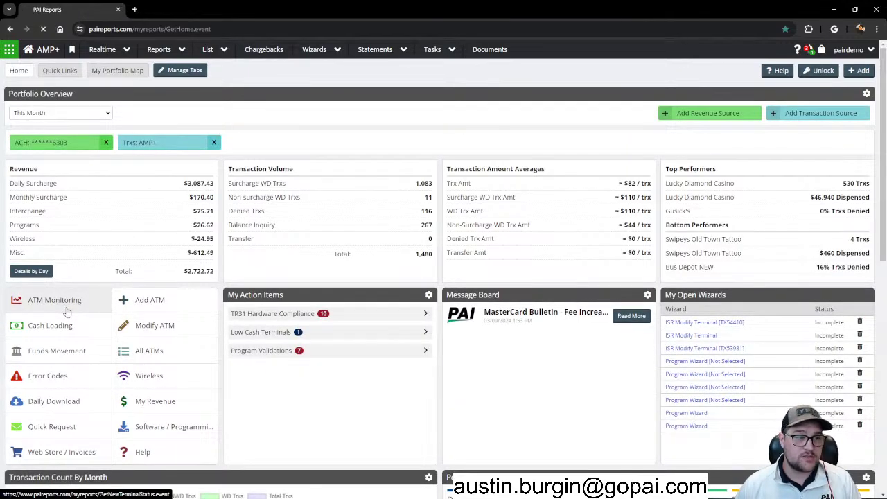
left_click(69, 308)
left_click(21, 94)
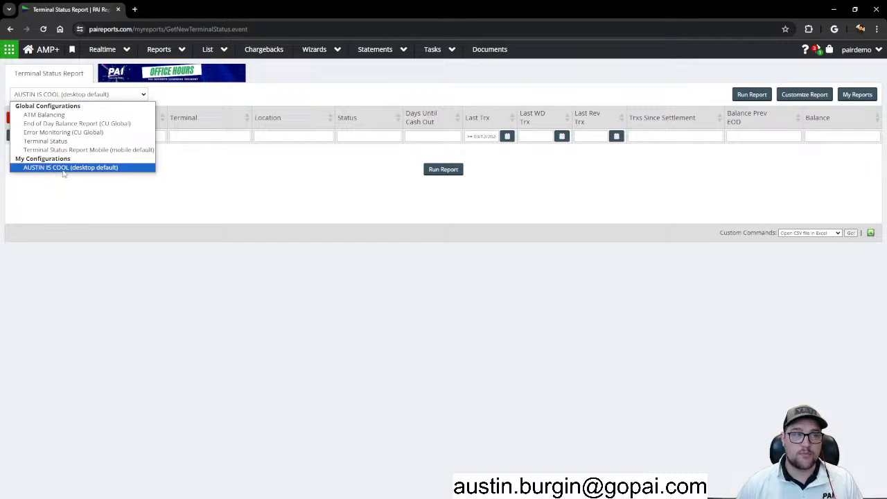
left_click(261, 251)
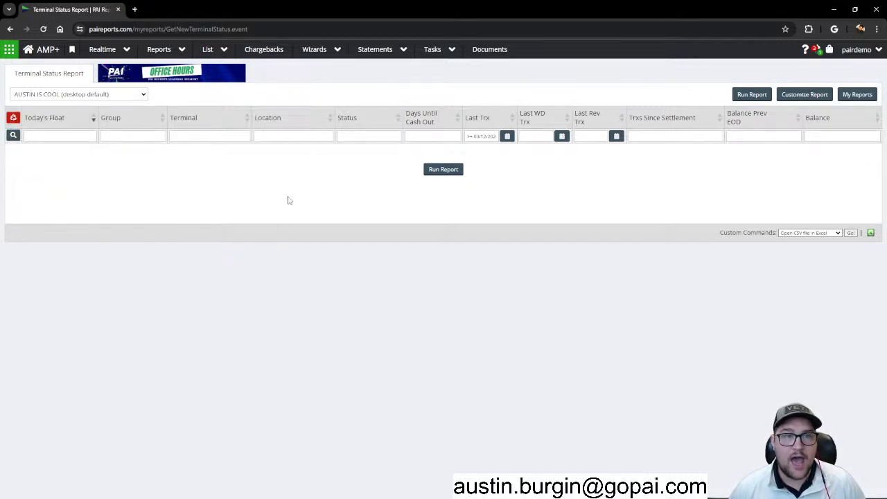
left_click(437, 172)
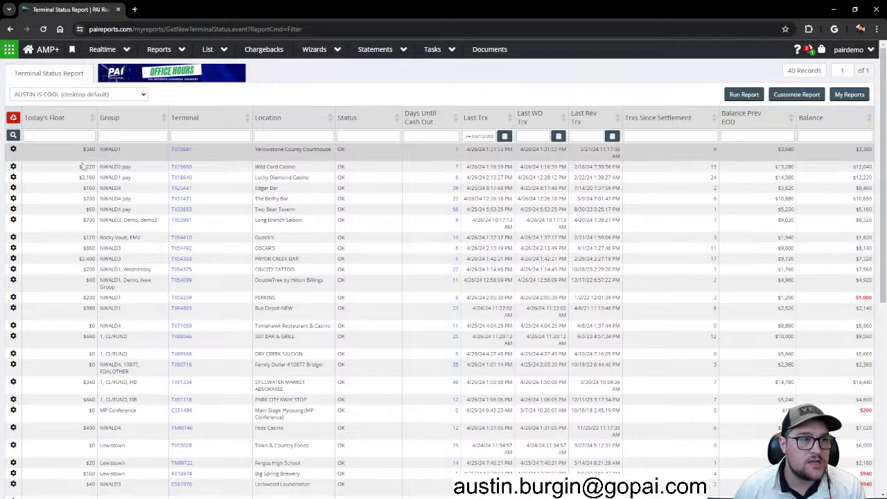
- Examine the Today's Float values for each terminal and the column total at the end of the report
left_click_drag(82, 150, 95, 164)
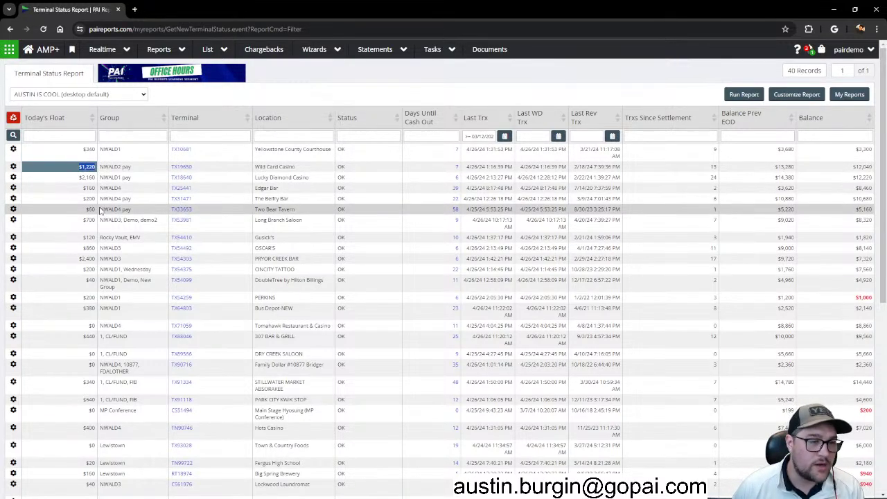
scroll(67, 237, "down", 1)
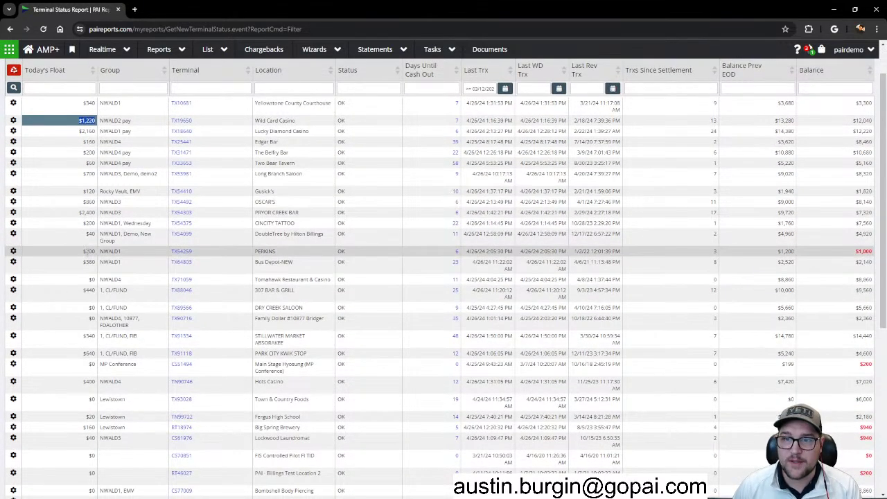
scroll(206, 272, "down", 2)
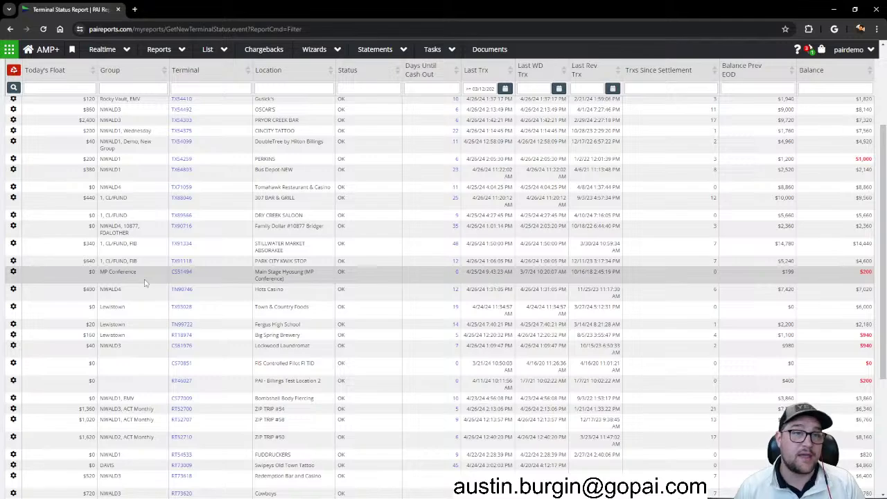
scroll(104, 333, "down", 3)
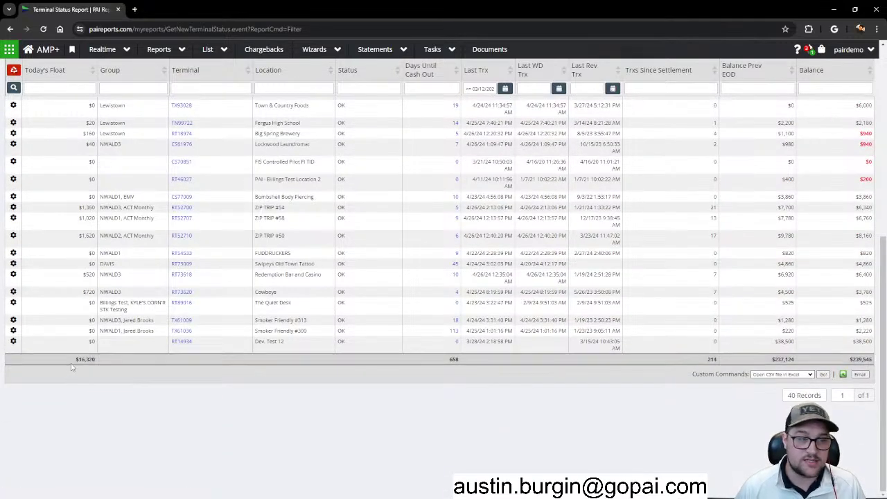
scroll(94, 357, "up", 5)
scroll(93, 357, "up", 1)
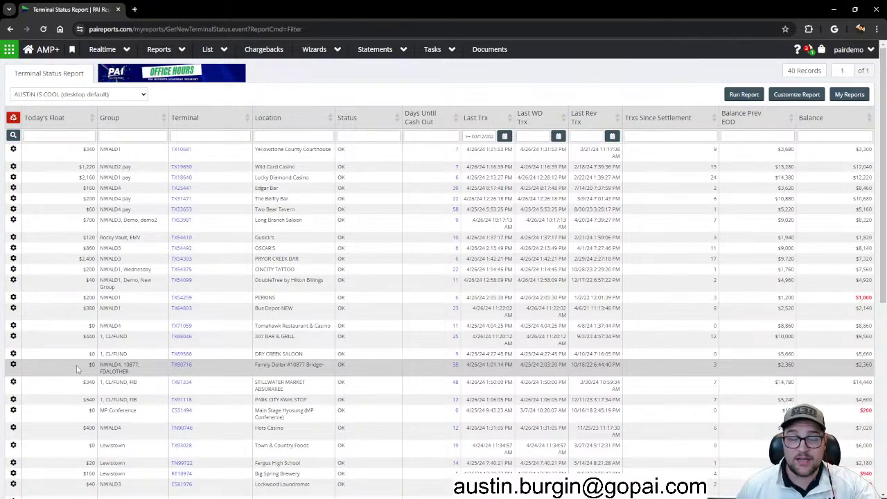
left_click(13, 177)
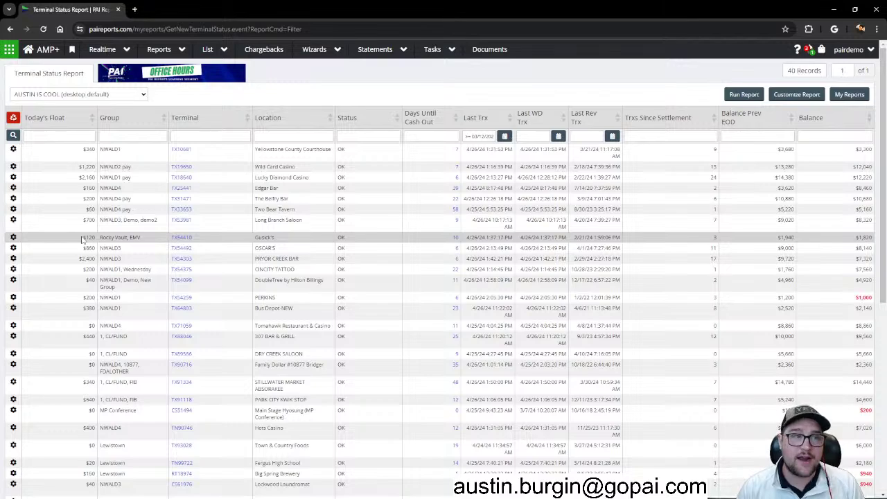
scroll(81, 239, "down", 5)
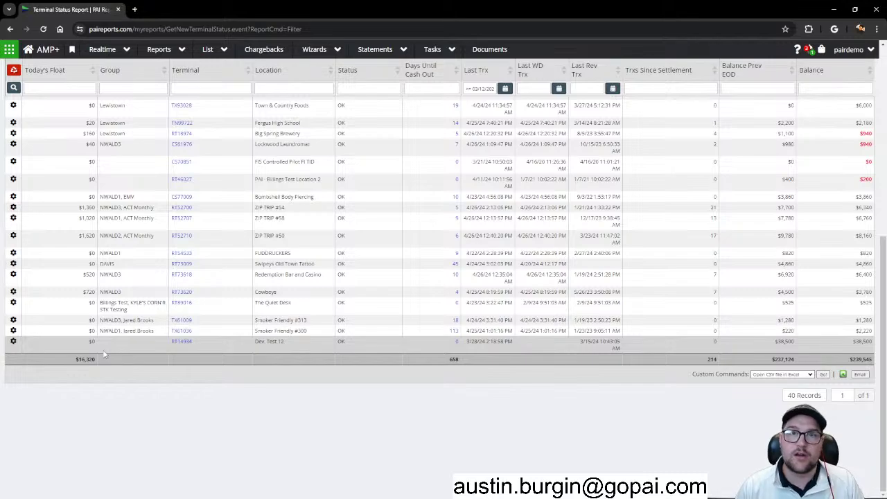
scroll(104, 355, "up", 10)
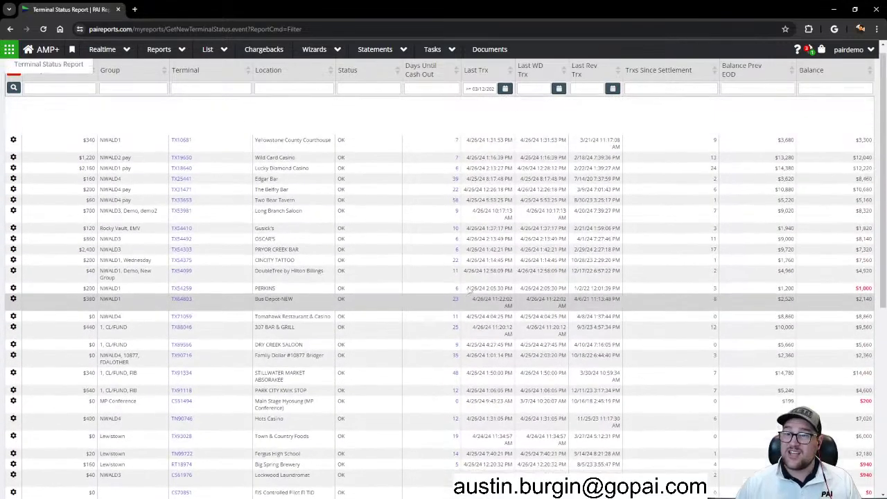
- Open the list of terminals on its ATM List report
left_click(225, 52)
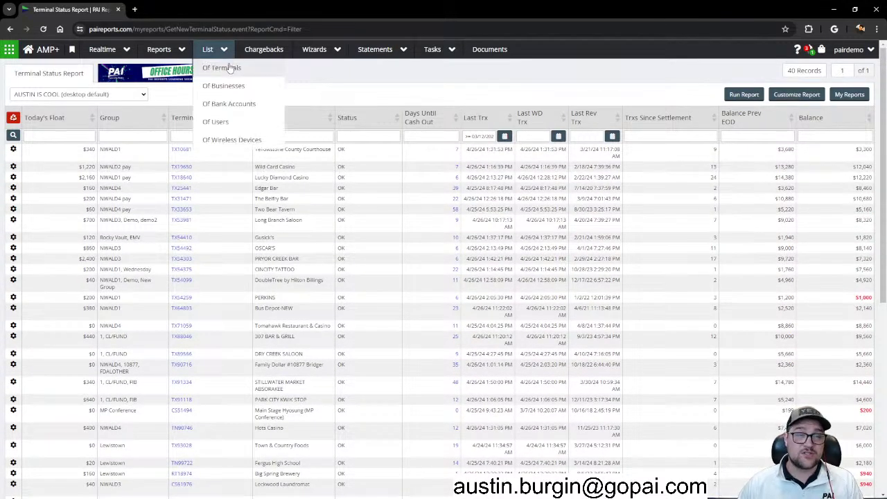
left_click(231, 83)
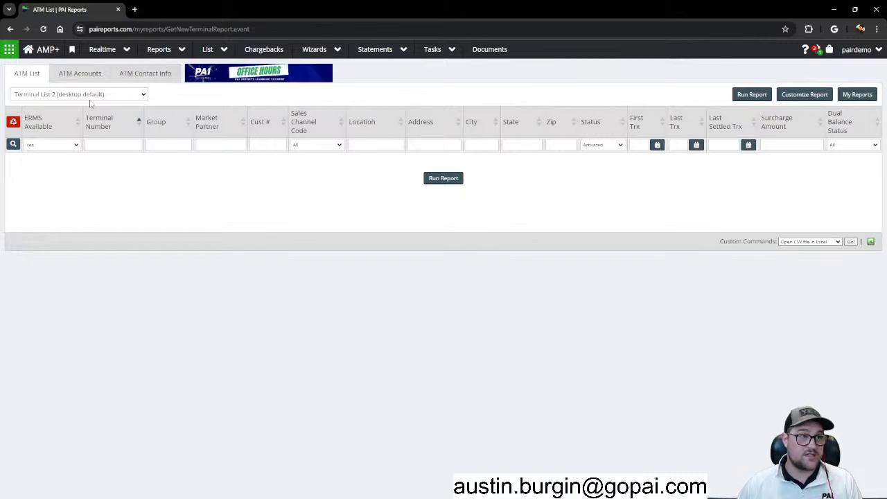
left_click_drag(12, 75, 41, 75)
left_click(336, 279)
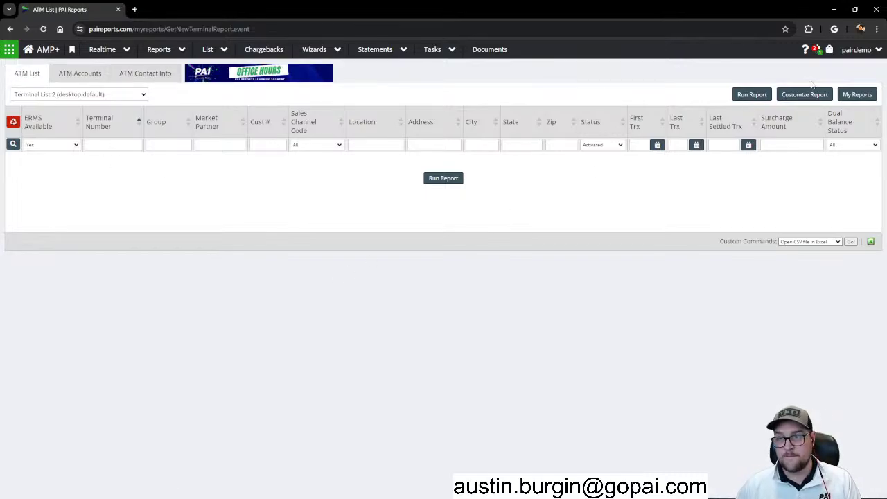
- Browse the columns available for a new column in the Terminal List 2 customization, and close it without saving
left_click(803, 94)
left_click(305, 113)
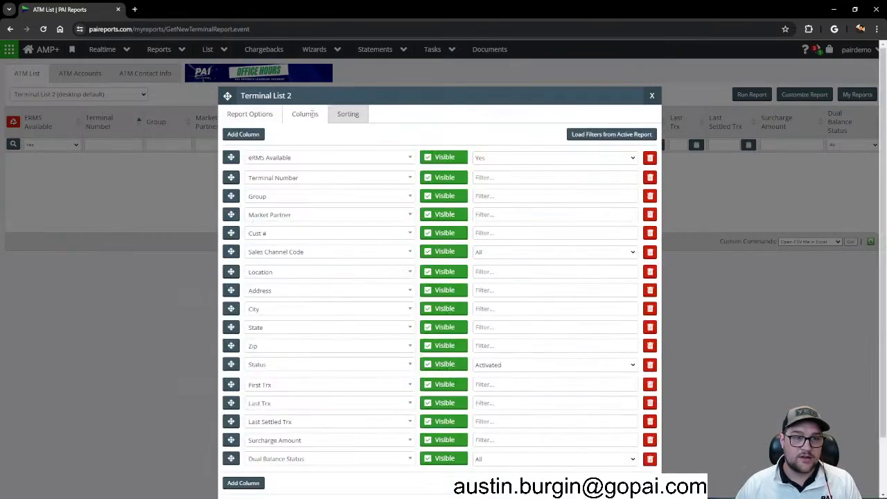
left_click(242, 133)
left_click(326, 157)
scroll(323, 221, "up", 2)
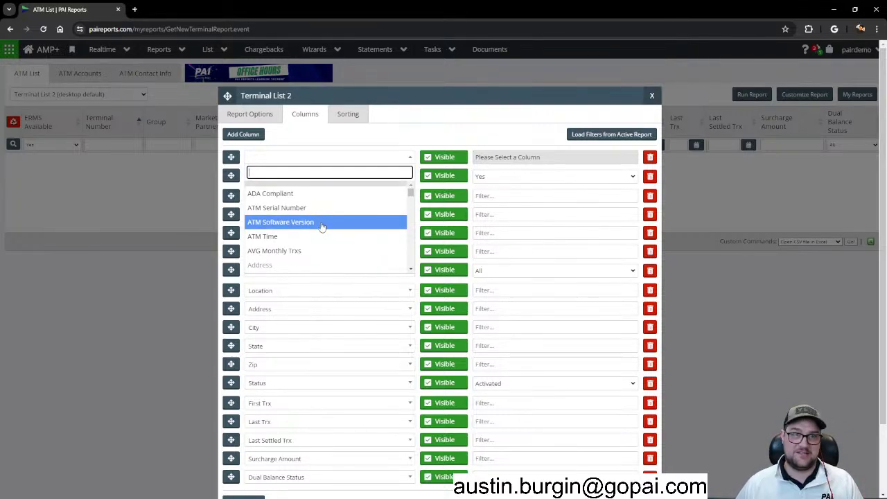
scroll(321, 225, "down", 5)
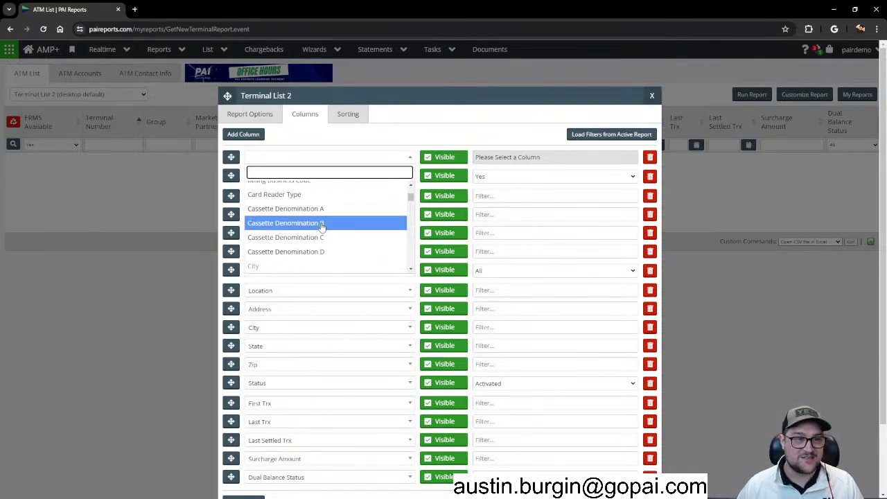
mouse_move(416, 201)
left_mouse_down()
mouse_move(402, 266)
mouse_move(412, 194)
left_mouse_up()
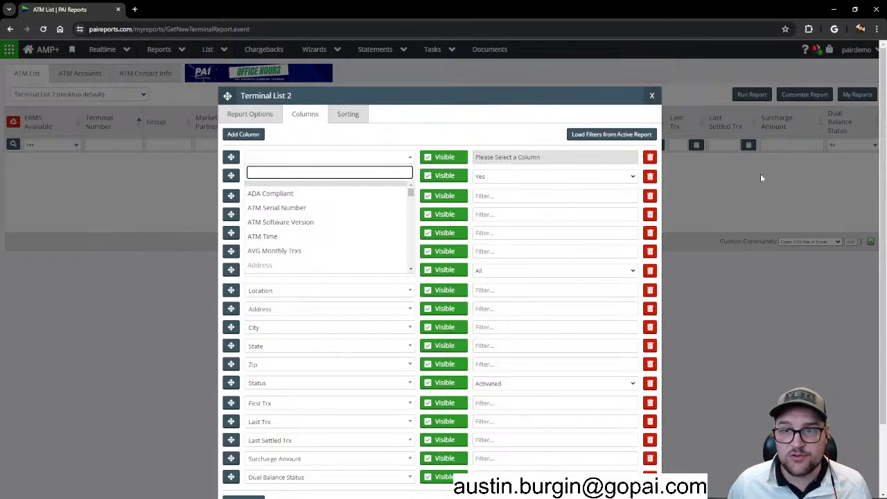
left_click(652, 95)
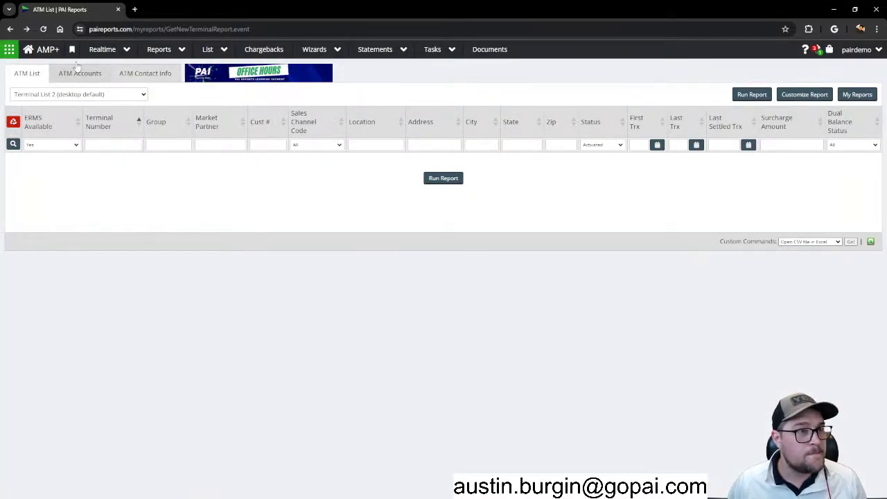
- Return to the home dashboard and review the TR31 Hardware Compliance and Low Cash Terminals details under My Action Items
left_click(46, 52)
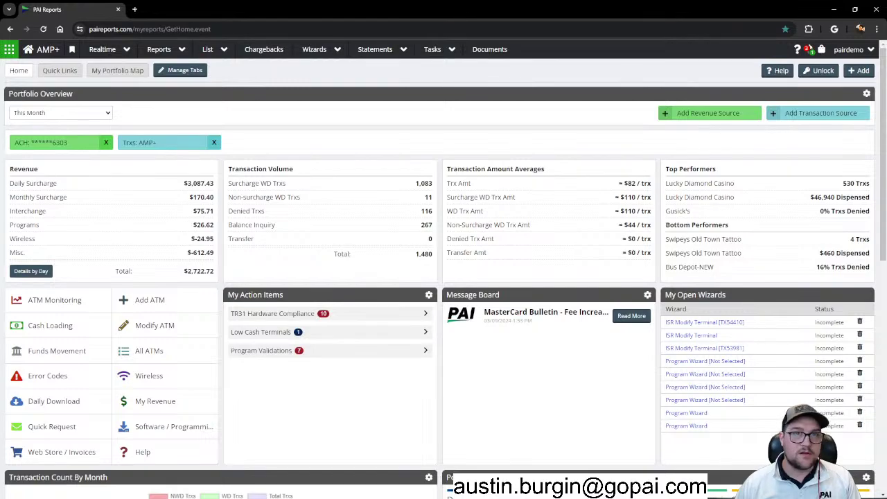
scroll(444, 277, "down", 1)
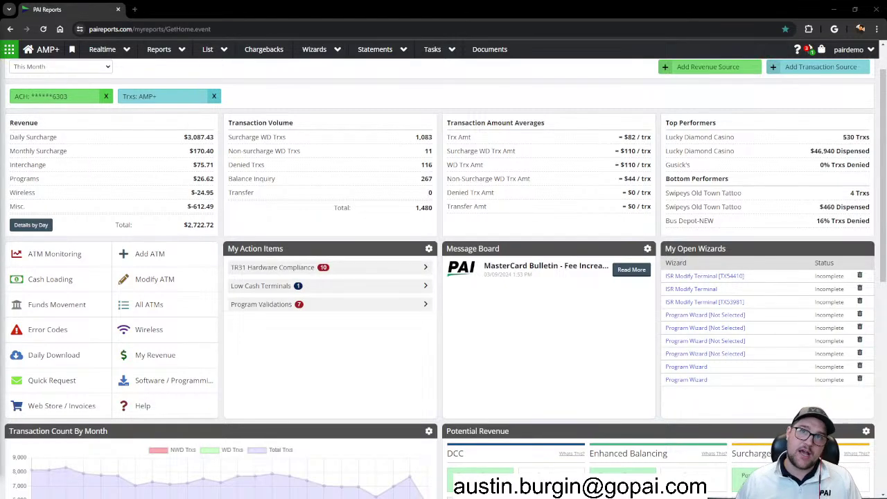
scroll(287, 158, "down", 2)
left_click_drag(228, 156, 286, 158)
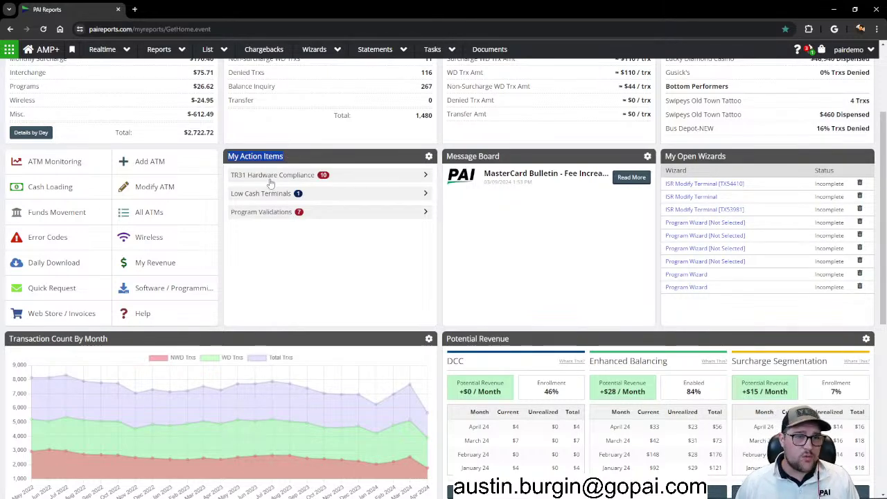
left_click(283, 184)
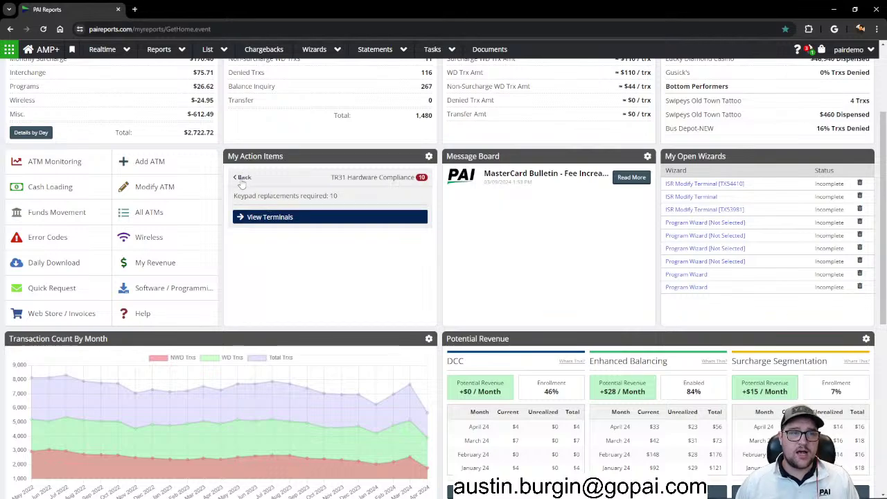
left_click(239, 179)
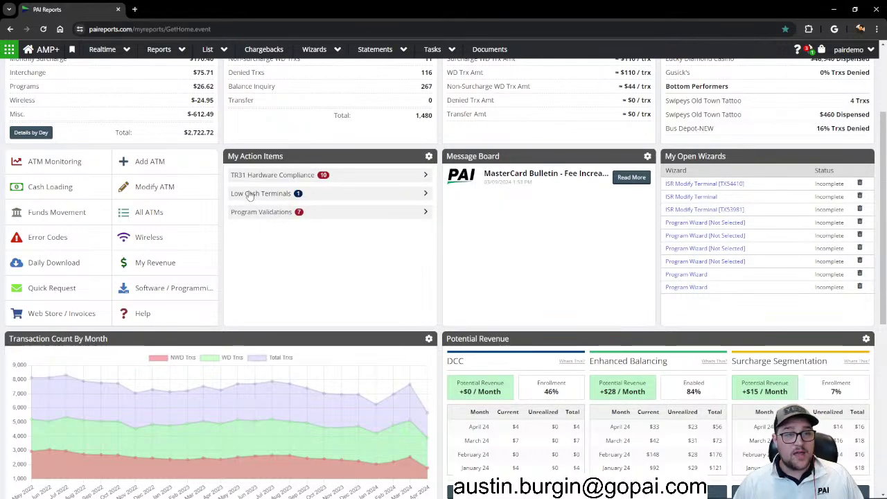
left_click(244, 197)
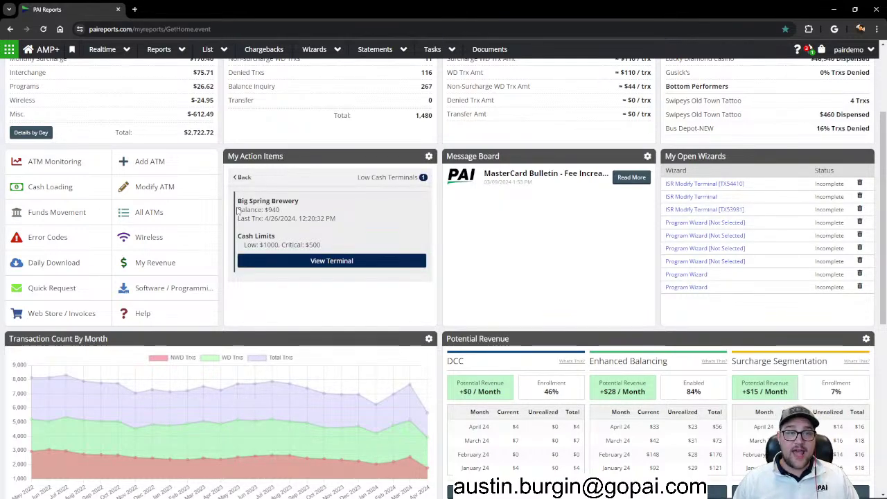
left_click_drag(279, 201, 242, 201)
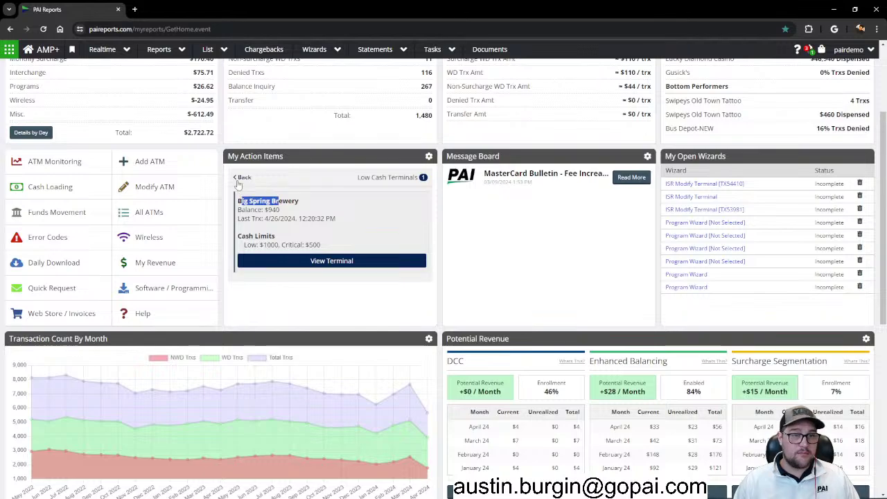
left_click(240, 178)
- Set Show TR31 Hardware Non-compliant Terminals to No in the My Action Items widget options and save
scroll(246, 191, "up", 3)
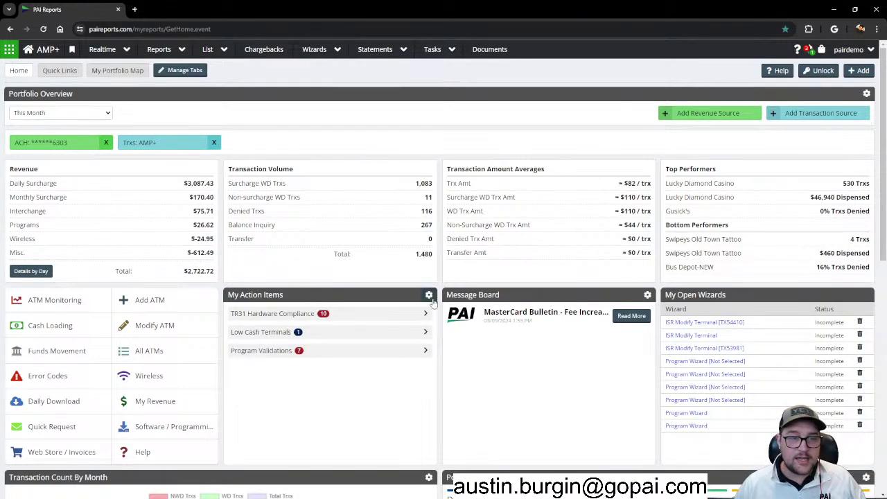
scroll(260, 285, "down", 2)
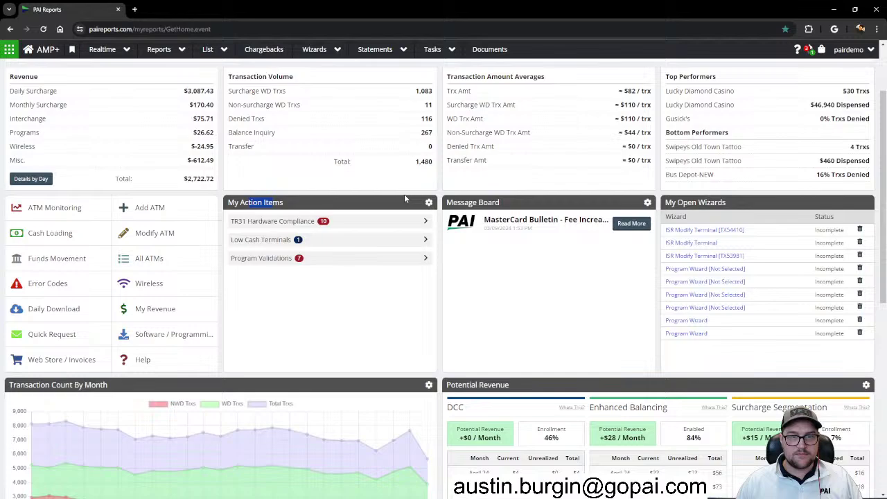
left_click(426, 203)
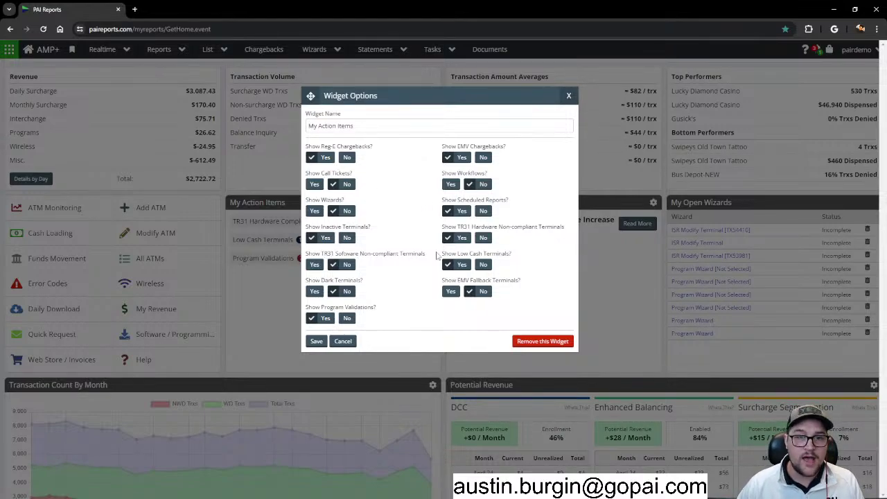
left_click(483, 237)
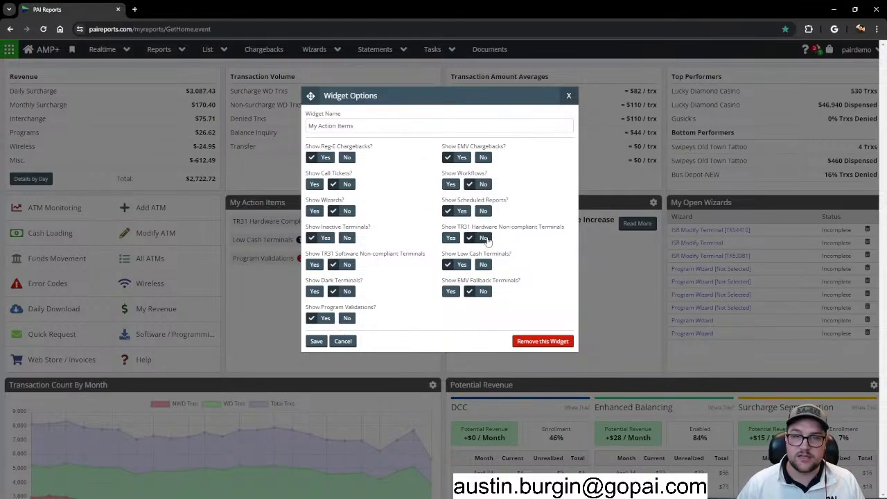
left_click(315, 341)
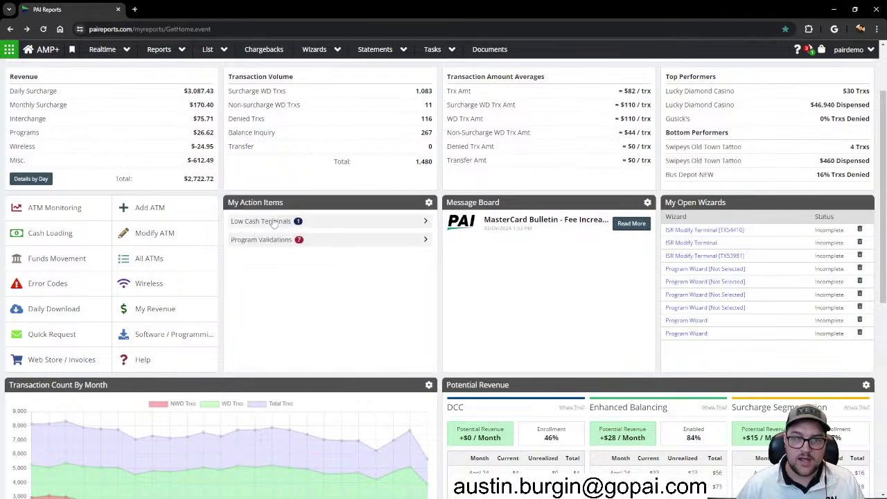
- Review the display options of the My Action Items widget and close them without changes
left_click(429, 202)
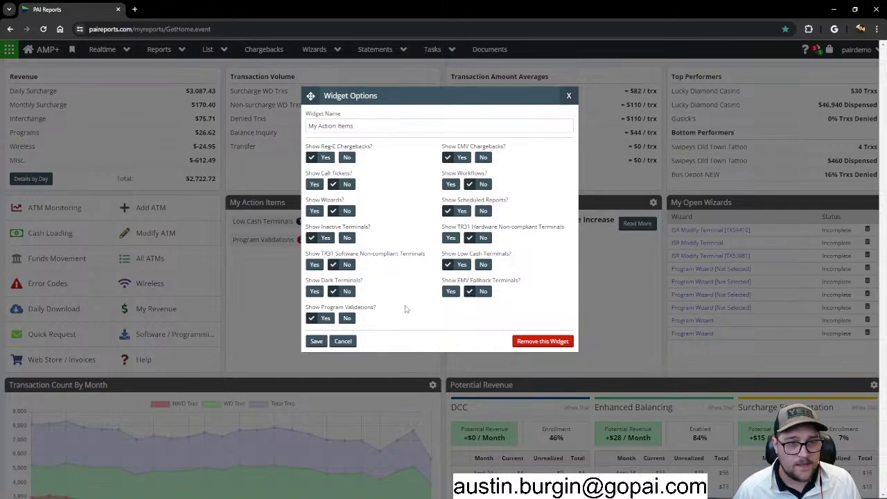
left_click(568, 95)
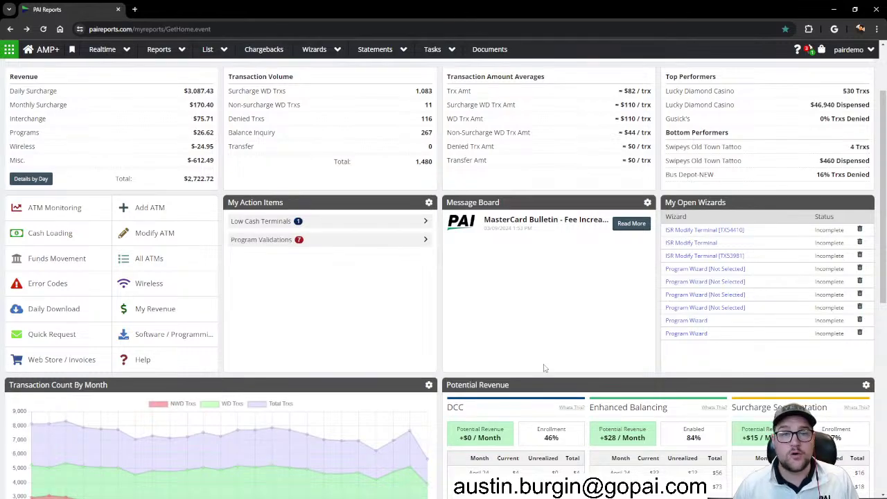
scroll(568, 350, "up", 2)
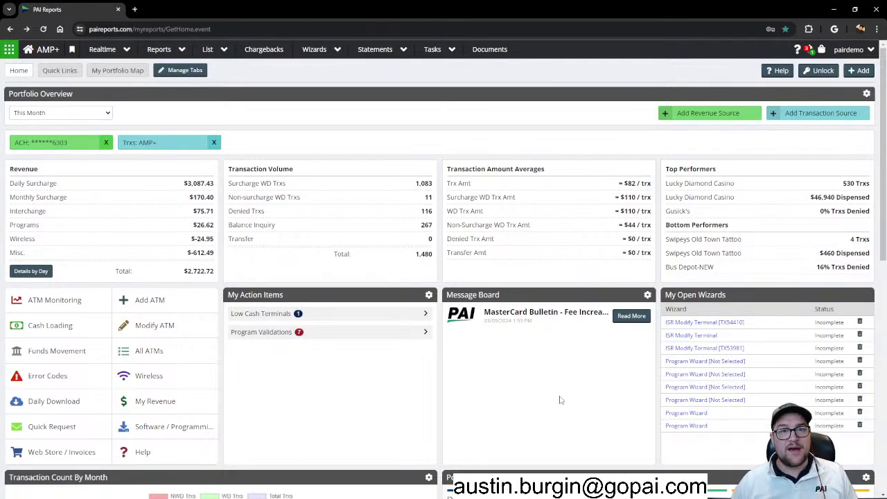
- Delete the three incomplete ISR Modify Terminal wizards from My Open Wizards, confirming each deletion
scroll(686, 284, "down", 1)
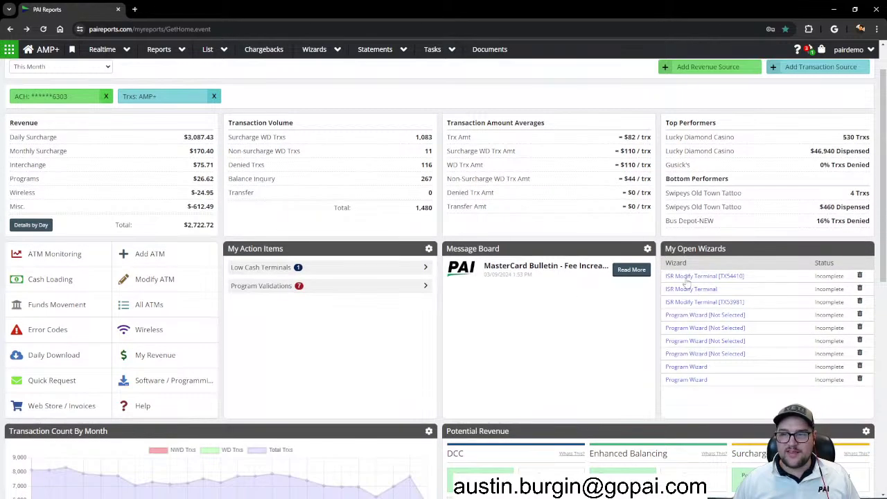
scroll(701, 237, "down", 2)
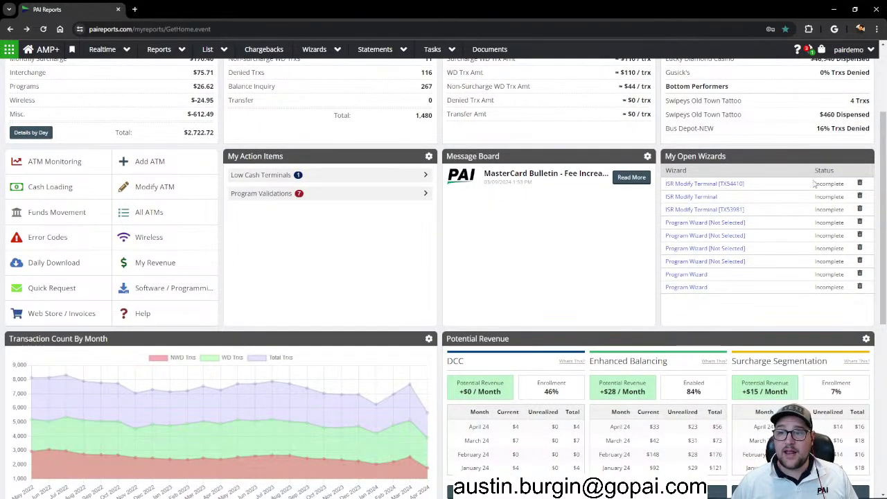
left_click_drag(814, 182, 840, 184)
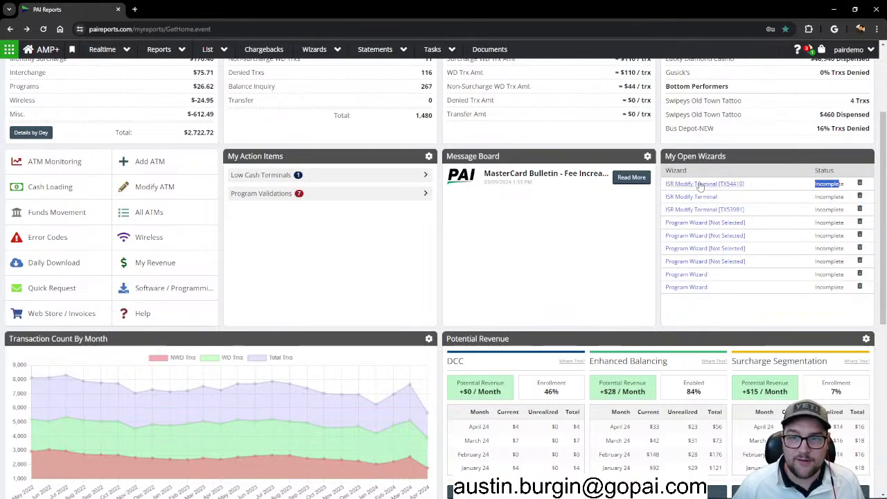
left_click(859, 184)
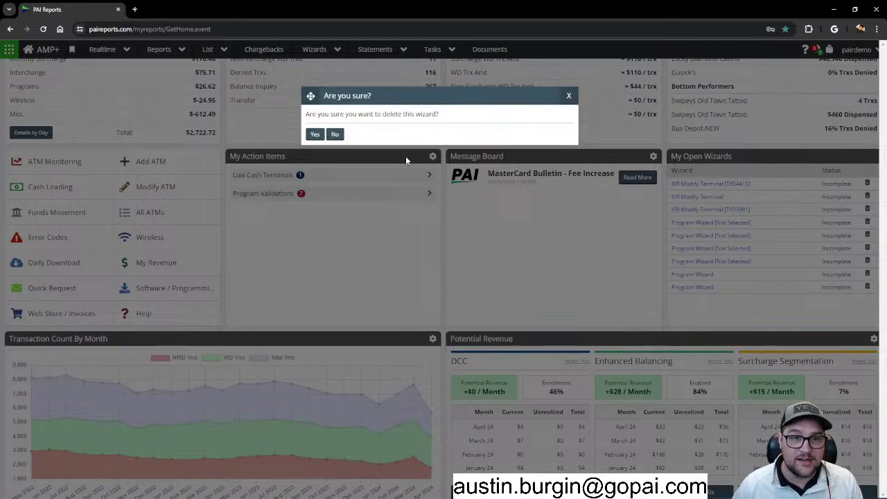
left_click(314, 134)
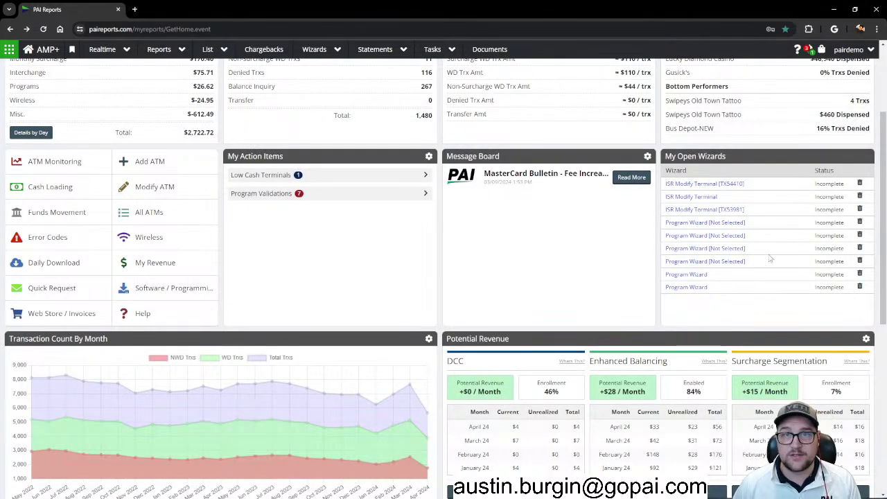
left_click(859, 183)
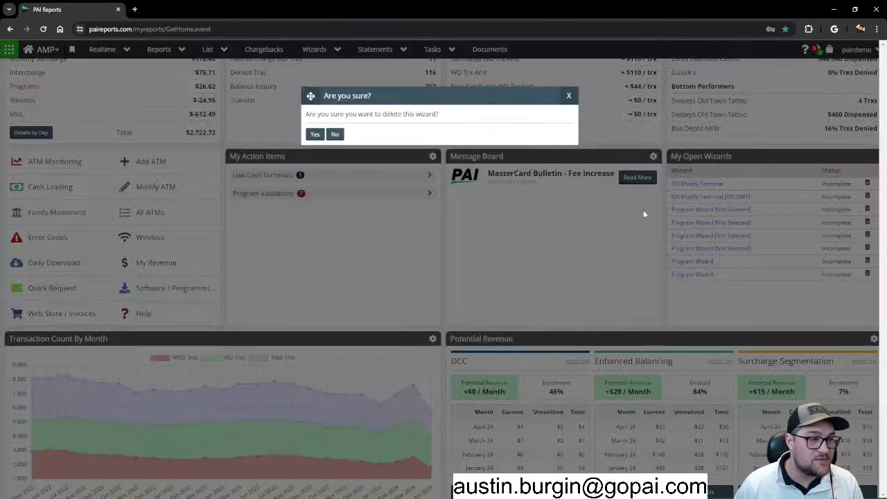
left_click(315, 134)
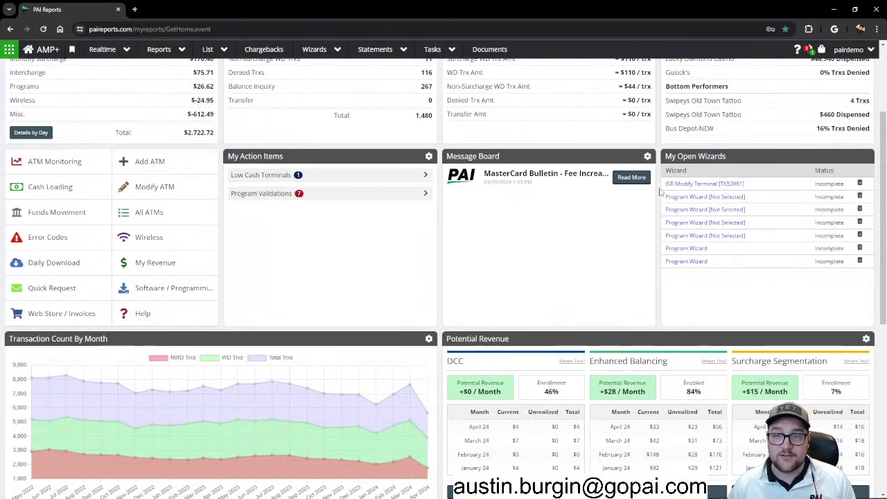
left_click(859, 184)
left_click(315, 135)
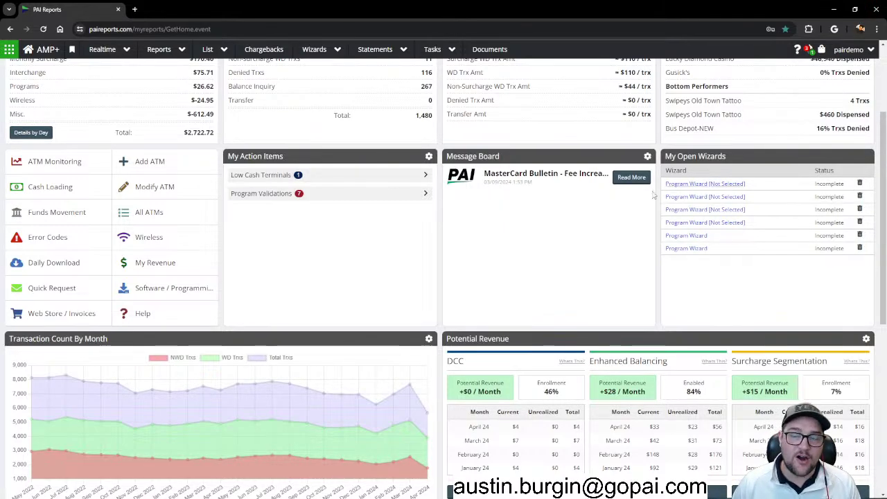
- Delete the first two Program Wizard [Not Selected] entries from My Open Wizards, confirming each deletion
left_click(860, 186)
left_click(313, 134)
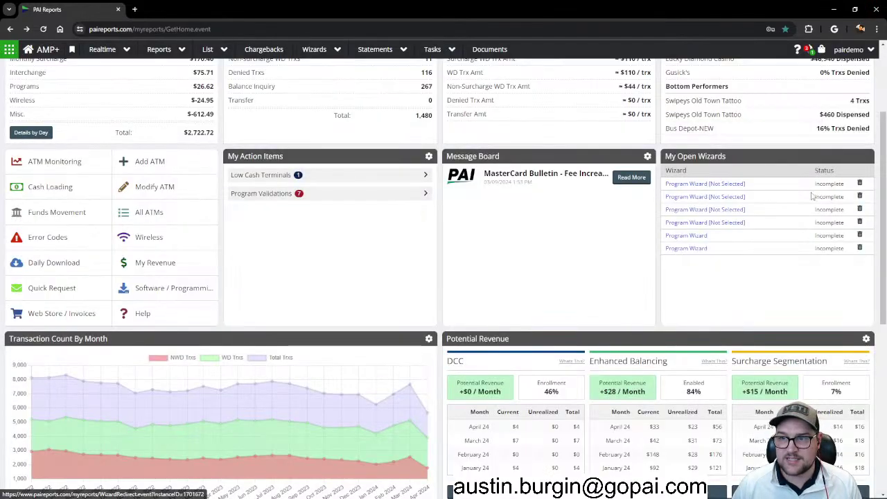
left_click(859, 184)
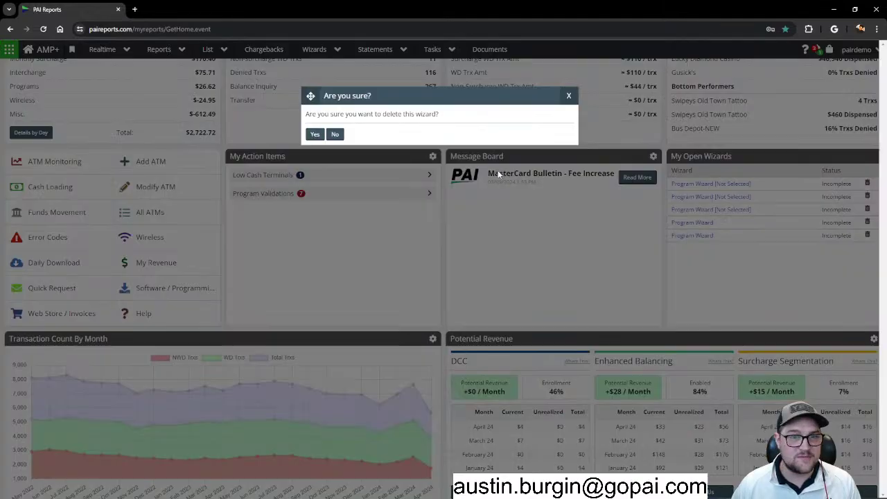
left_click(313, 135)
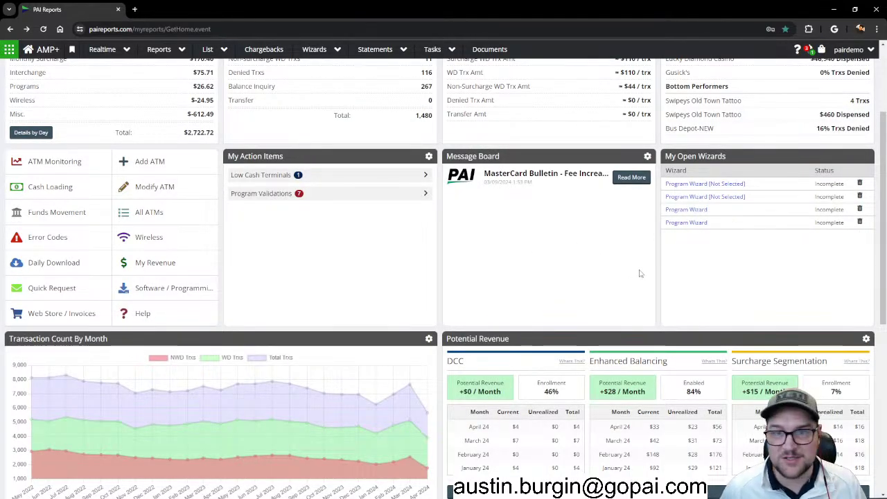
scroll(746, 281, "up", 2)
scroll(767, 276, "up", 1)
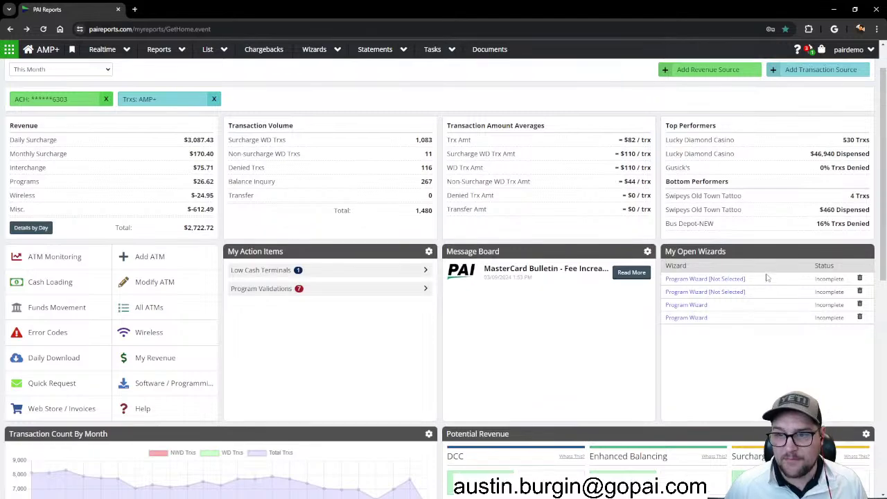